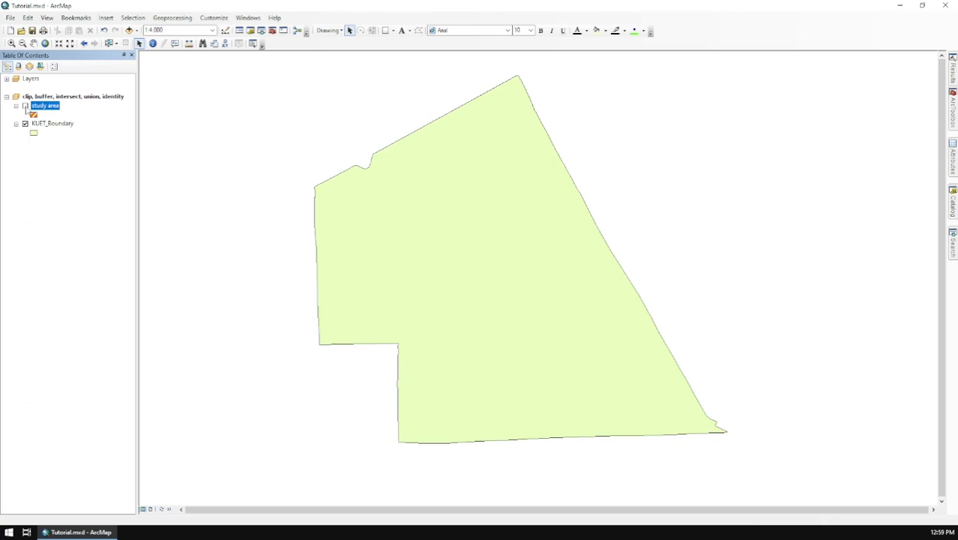
pyautogui.click(25, 106)
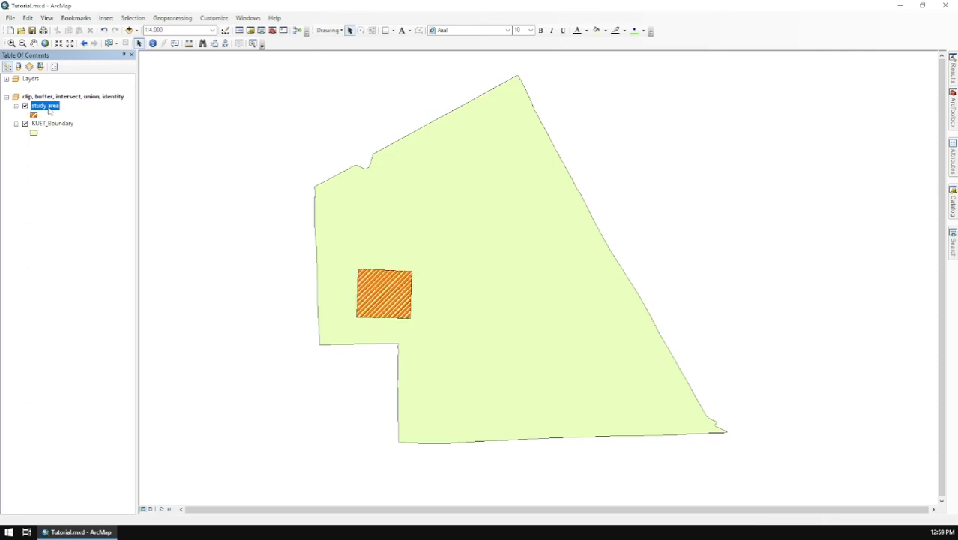
# Show the study area layer and set up a Clip with KUET_Boundary as input features and study area as clip features.
pyautogui.click(187, 19)
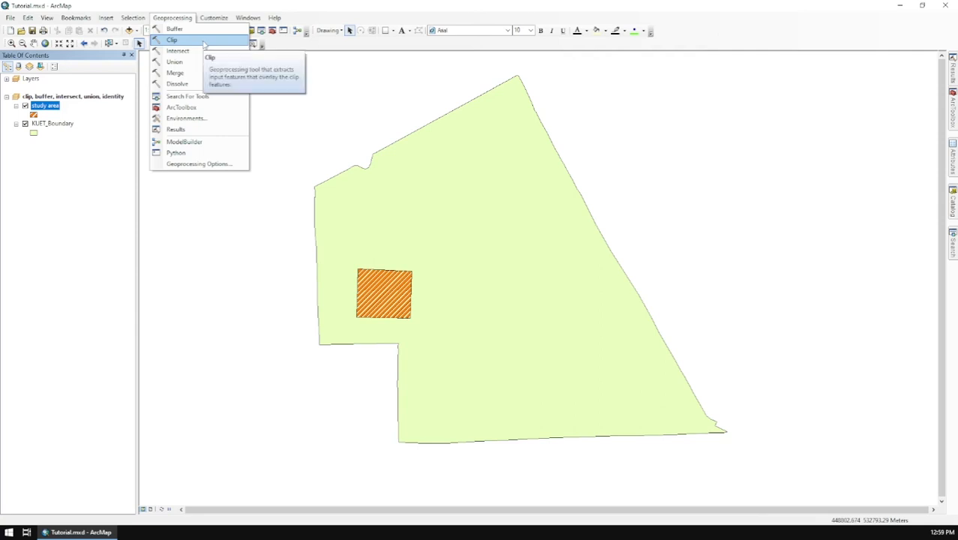
pyautogui.click(171, 40)
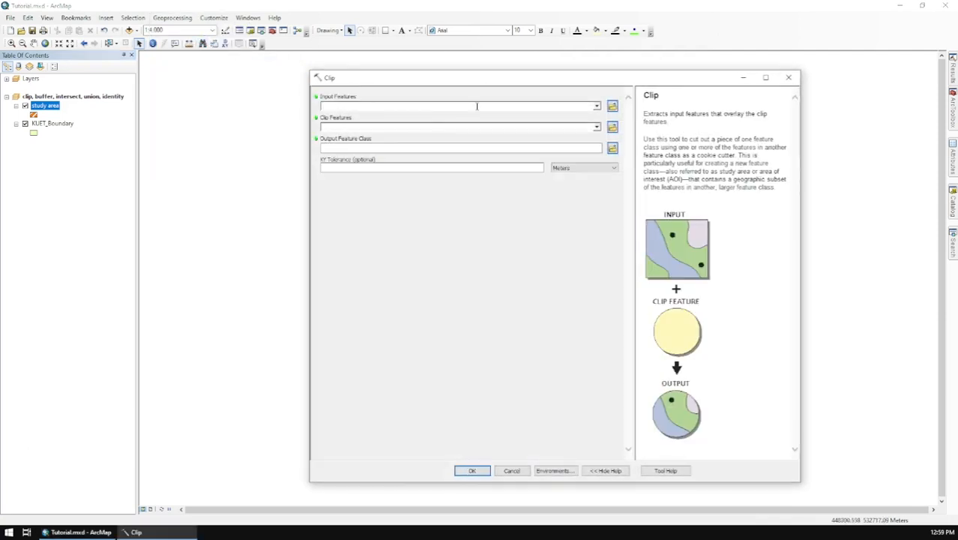
pyautogui.moveTo(504, 84); pyautogui.dragTo(450, 79)
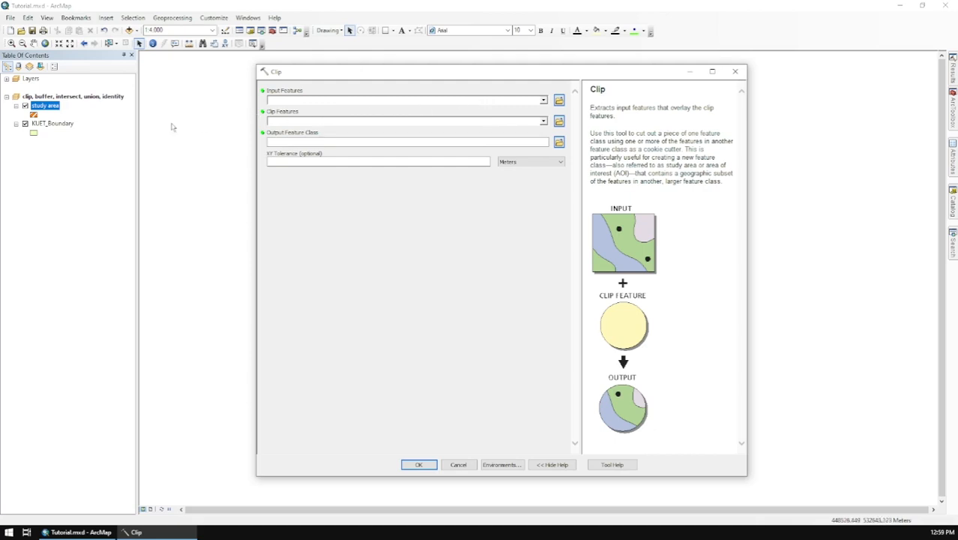
pyautogui.moveTo(59, 125); pyautogui.dragTo(287, 102)
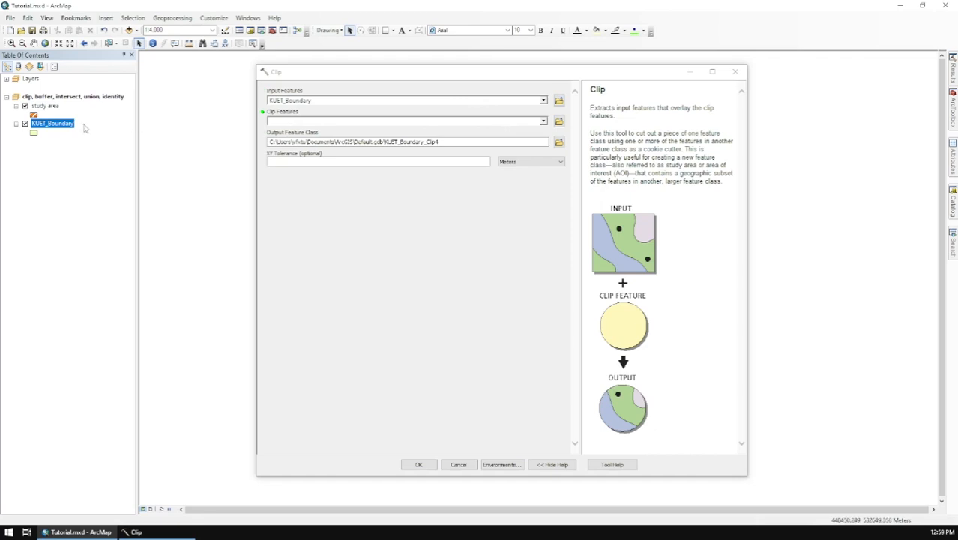
pyautogui.moveTo(44, 108); pyautogui.dragTo(360, 120)
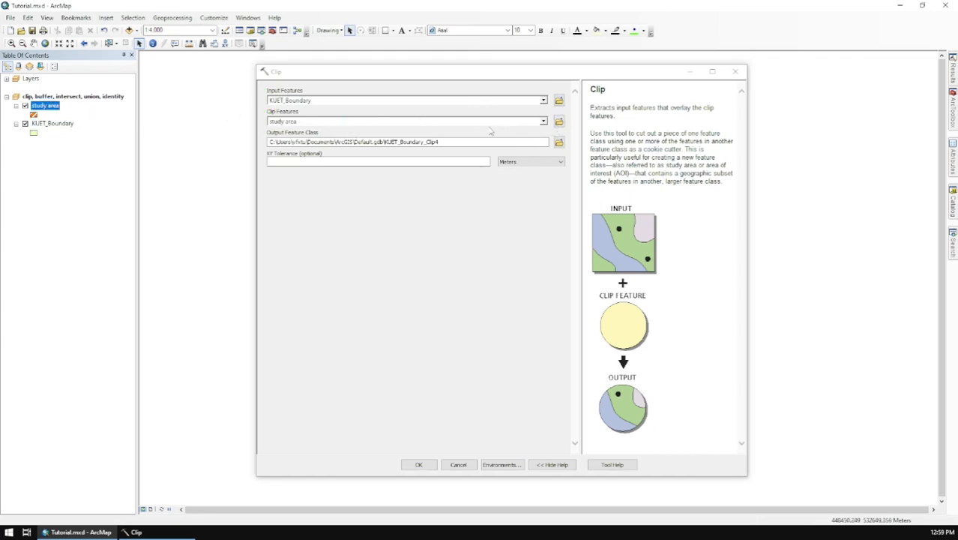
# Save the clip output as Clipped in the Tutorial works folder and run the Clip tool.
pyautogui.click(558, 142)
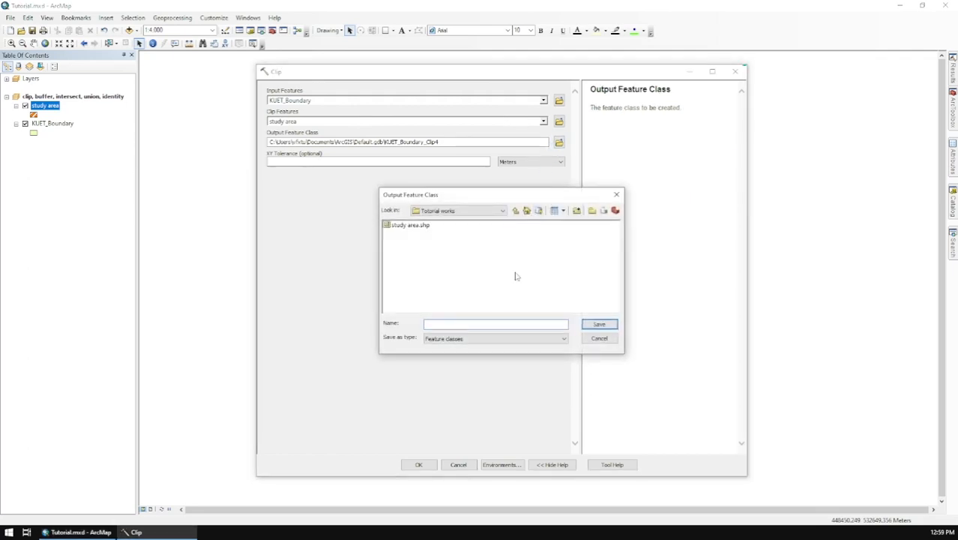
pyautogui.write('Clipped')
pyautogui.press('Return')
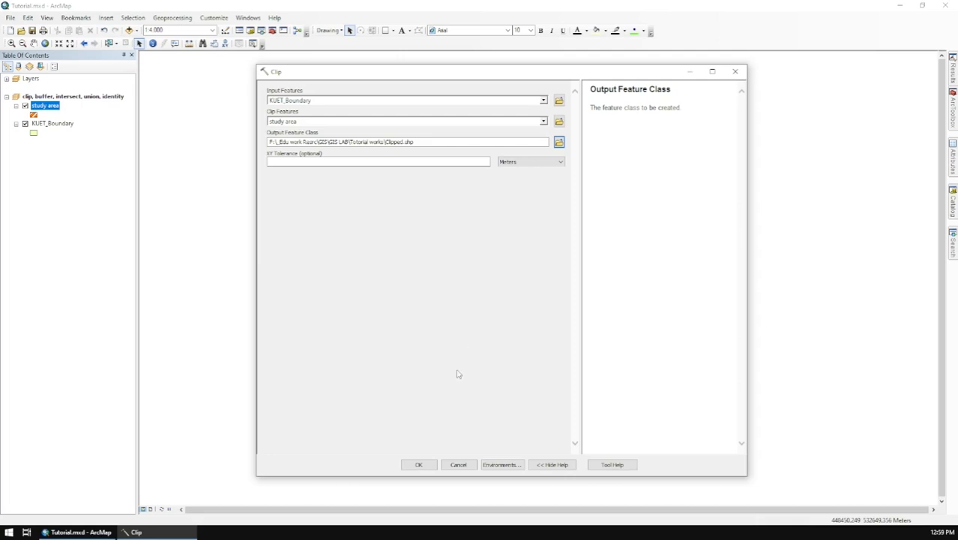
pyautogui.click(432, 464)
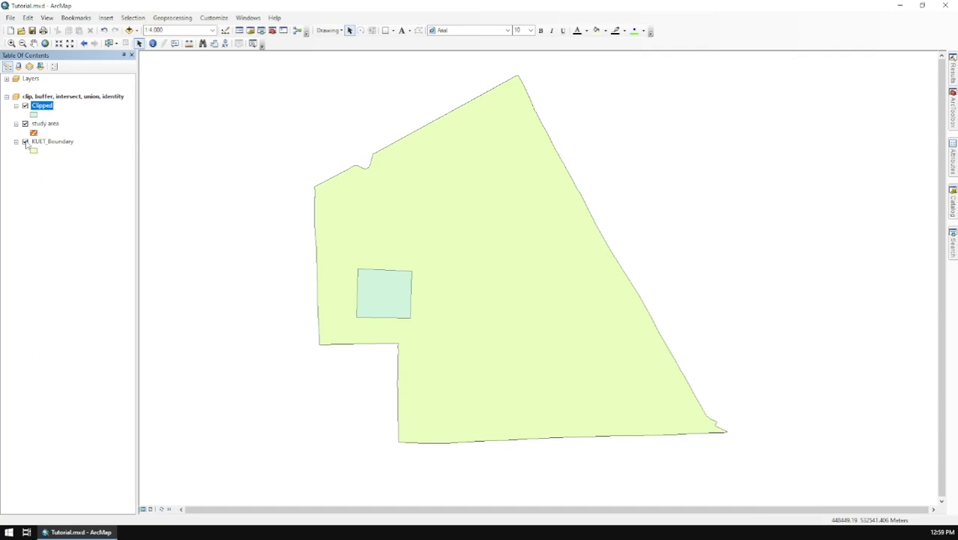
# Check the Clipped layer on its own by temporarily hiding the study area and KUET_Boundary layers.
pyautogui.click(24, 142)
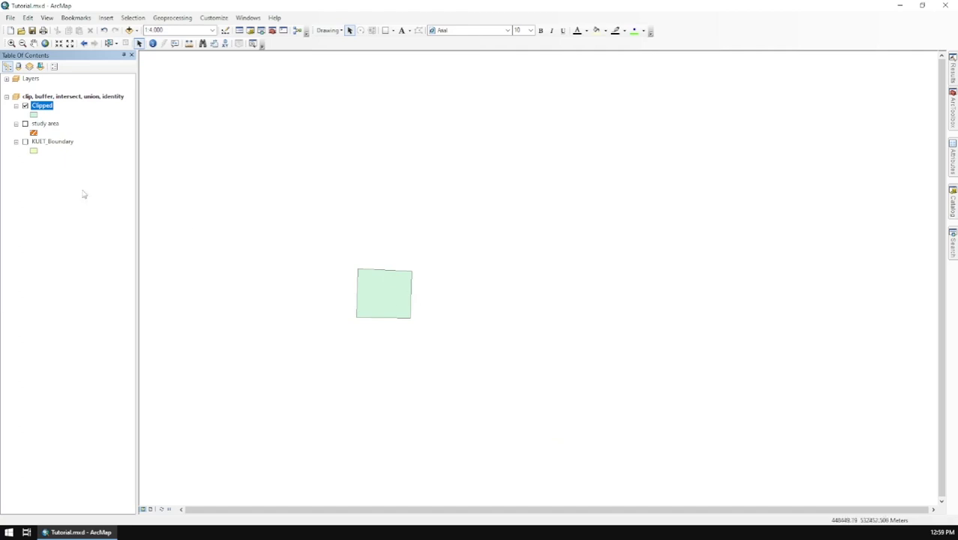
pyautogui.click(25, 124)
pyautogui.click(25, 141)
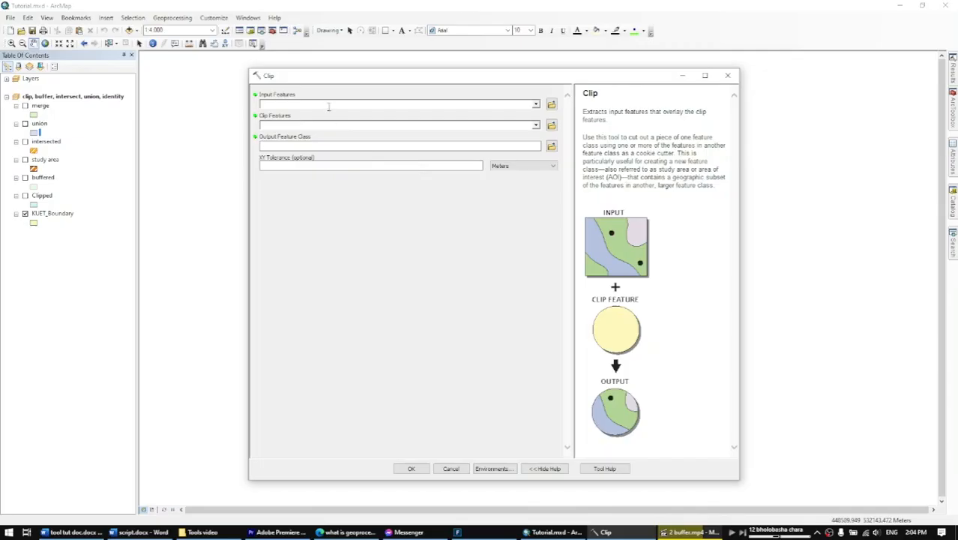
# Read the Clip tool's parameter descriptions for input features, clip features, output feature class and XY tolerance.
pyautogui.click(290, 104)
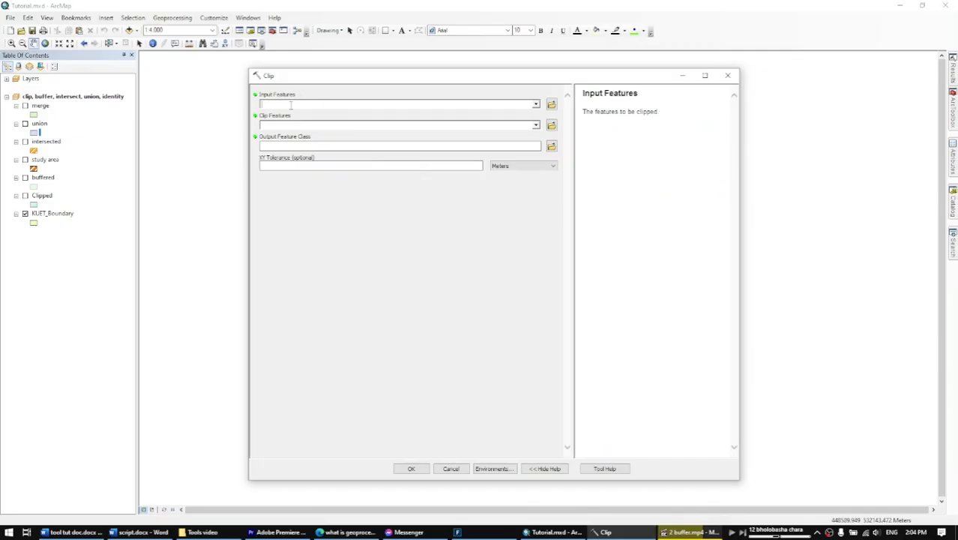
pyautogui.click(482, 126)
pyautogui.click(394, 147)
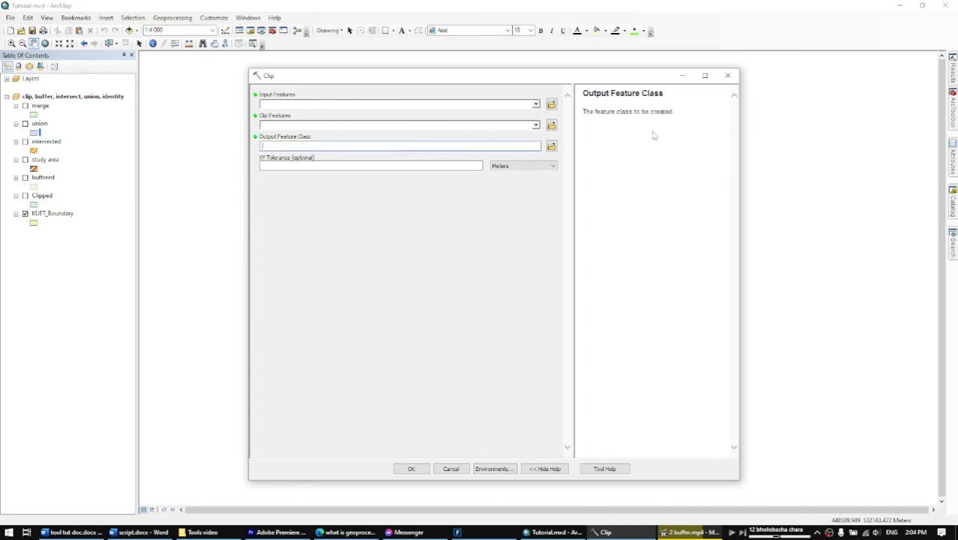
pyautogui.click(452, 166)
pyautogui.click(315, 94)
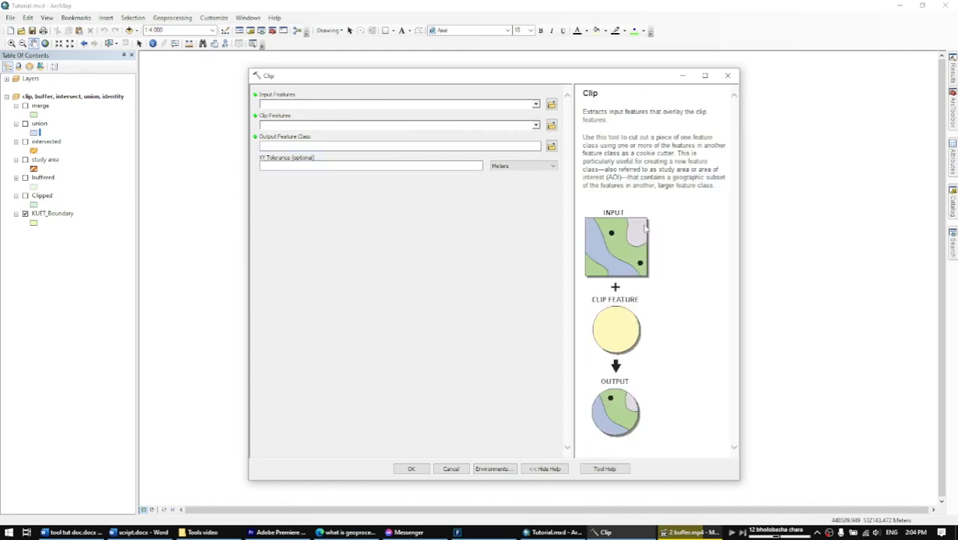
# Open the full help topic for the Clip tool and read through its summary and usage notes.
pyautogui.click(618, 468)
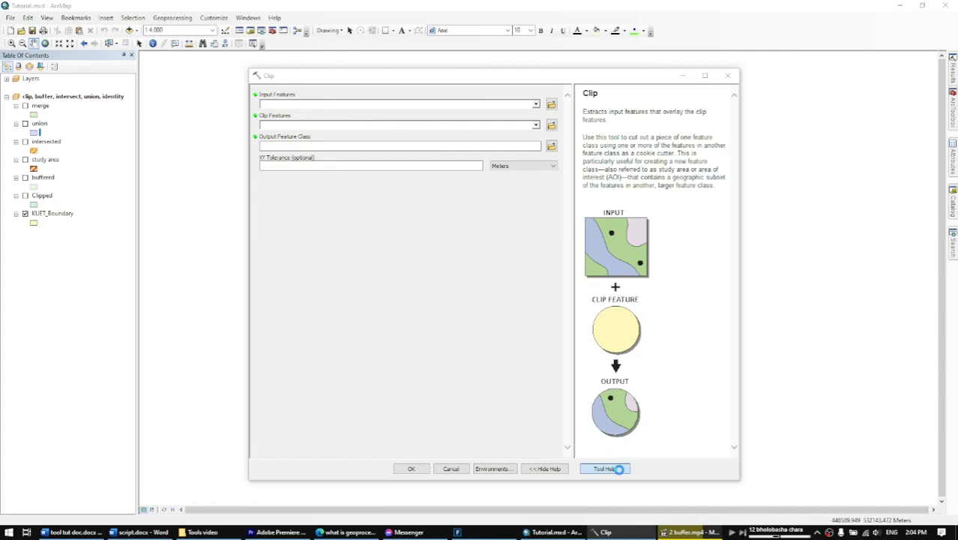
pyautogui.moveTo(432, 68); pyautogui.dragTo(507, 97)
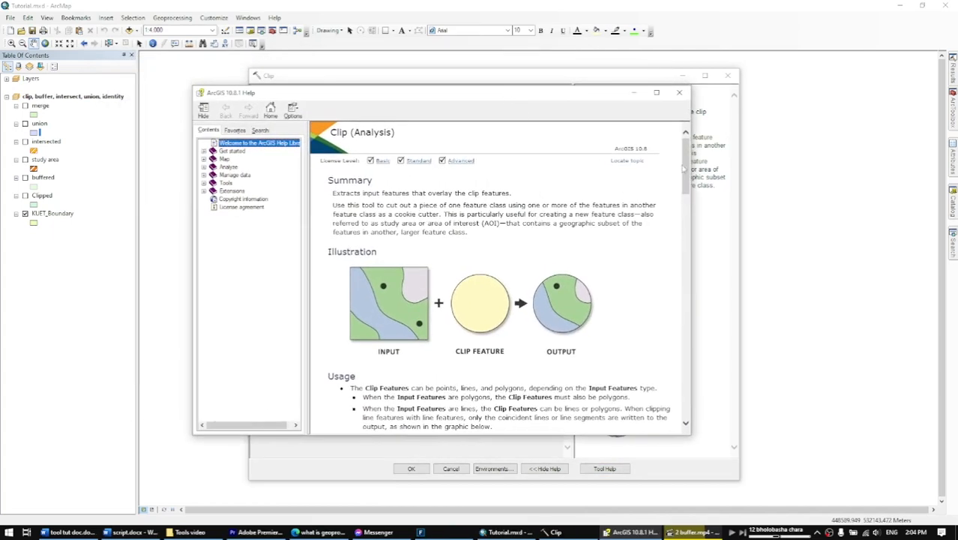
pyautogui.moveTo(685, 170); pyautogui.dragTo(696, 345)
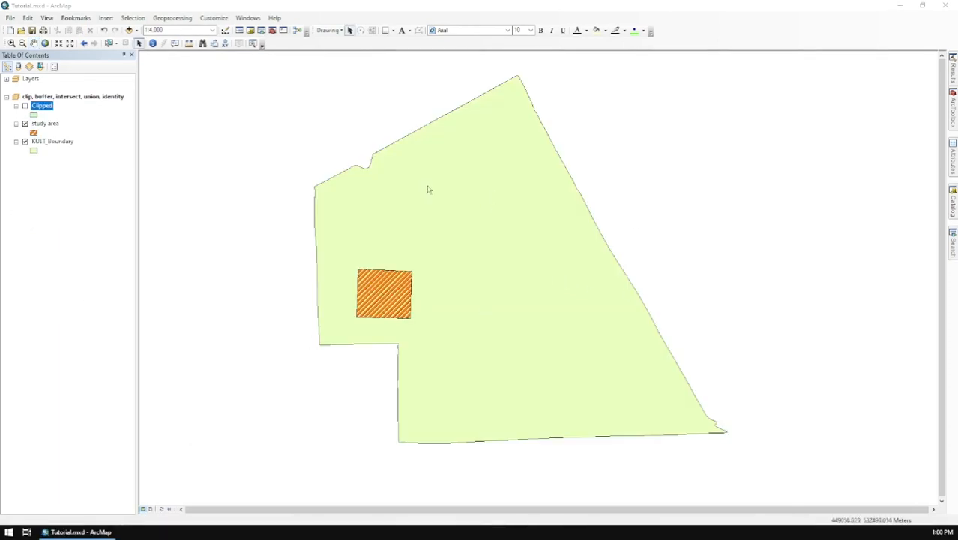
# Set up a Buffer of the study area layer with the output saved as buffered in the Tutorial works folder.
pyautogui.click(172, 18)
pyautogui.click(184, 29)
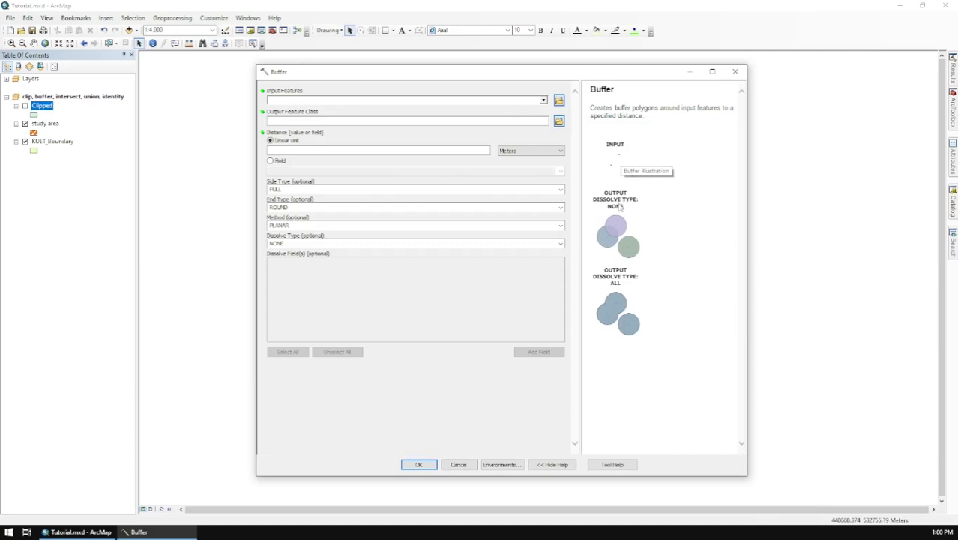
pyautogui.click(543, 100)
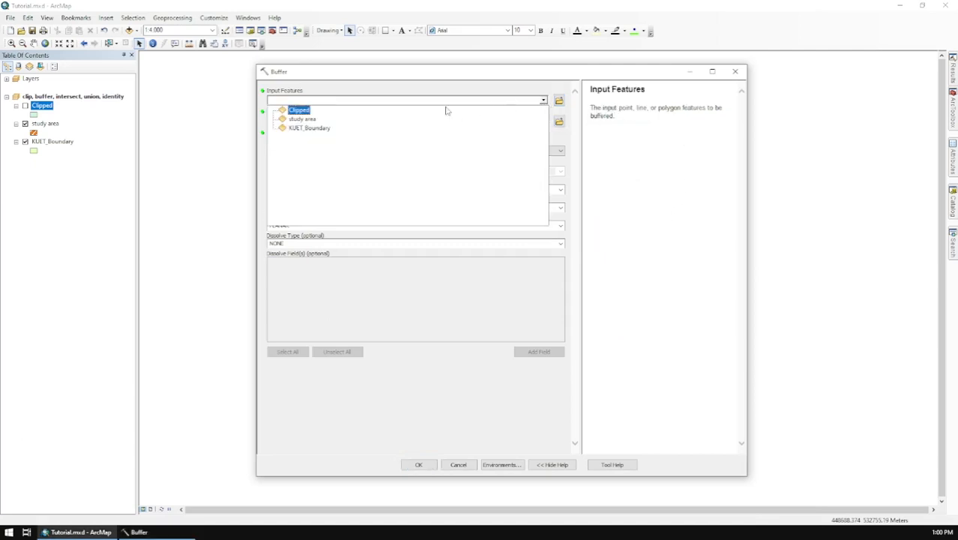
pyautogui.click(305, 119)
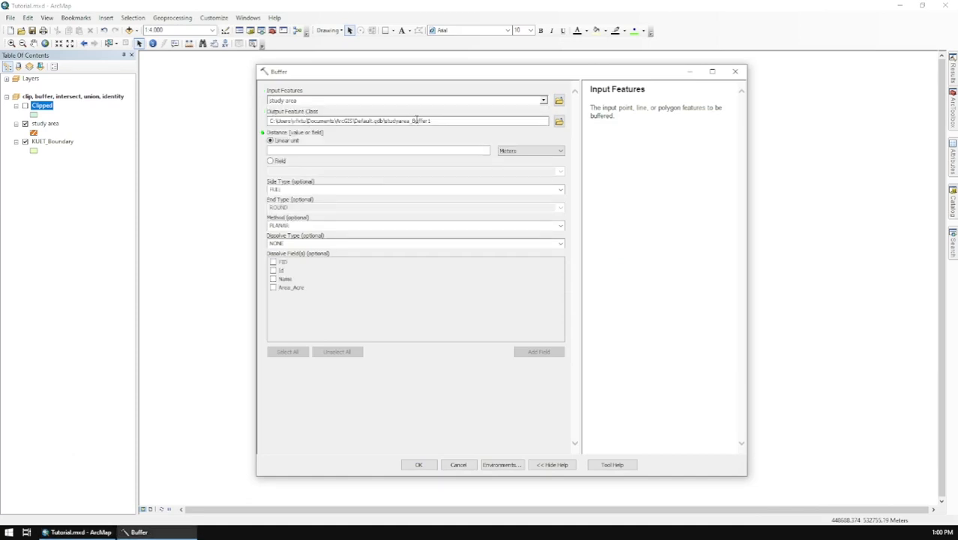
pyautogui.click(559, 121)
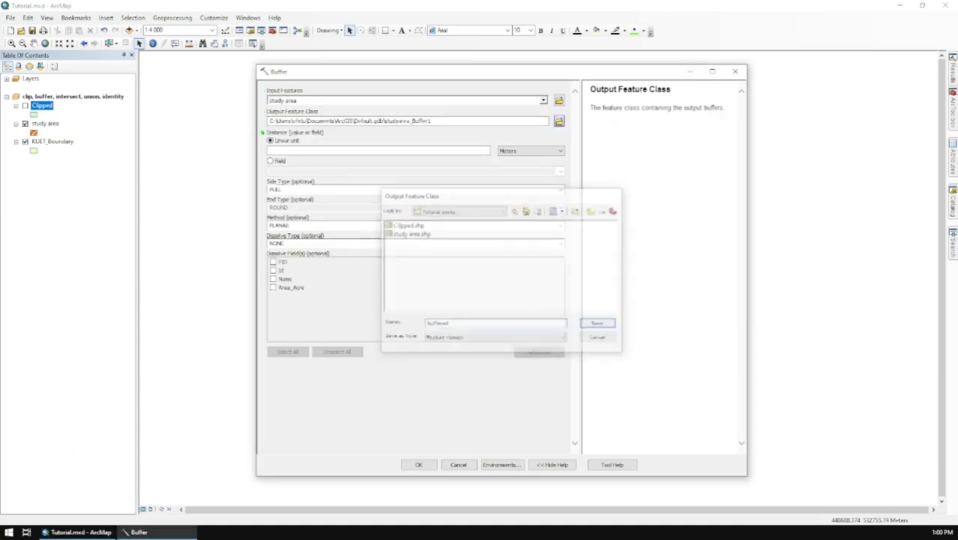
pyautogui.press('Return')
# Set the buffer distance to a linear 250 meters and run the Buffer tool.
pyautogui.click(361, 149)
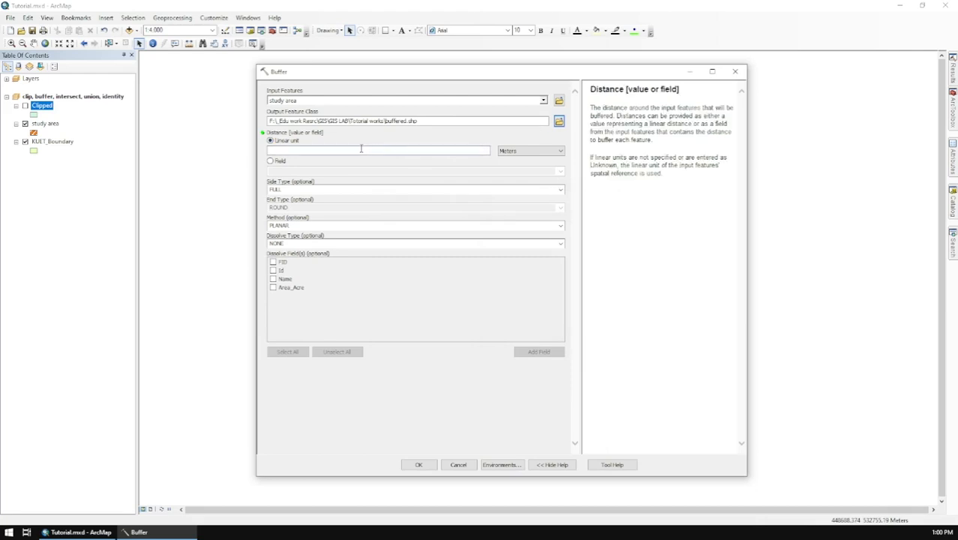
pyautogui.click(531, 151)
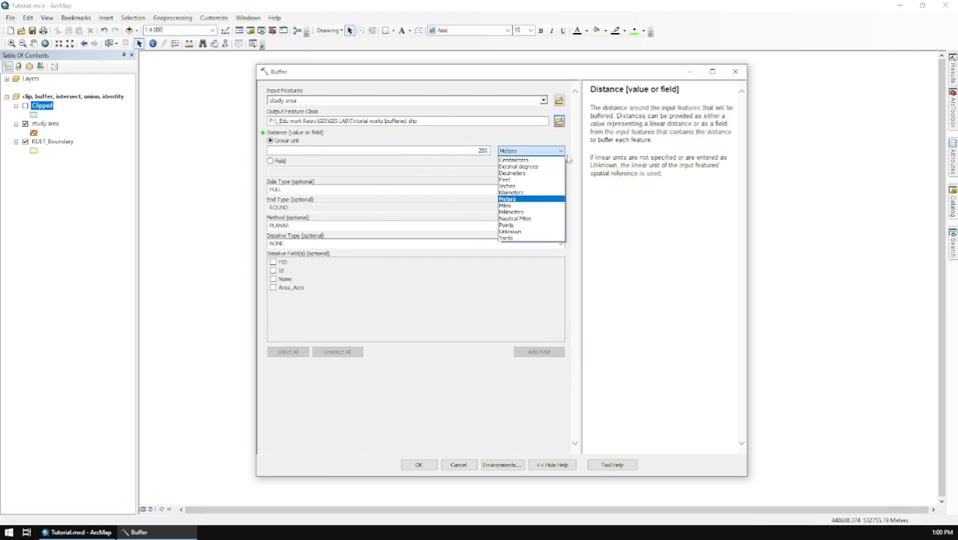
pyautogui.click(633, 157)
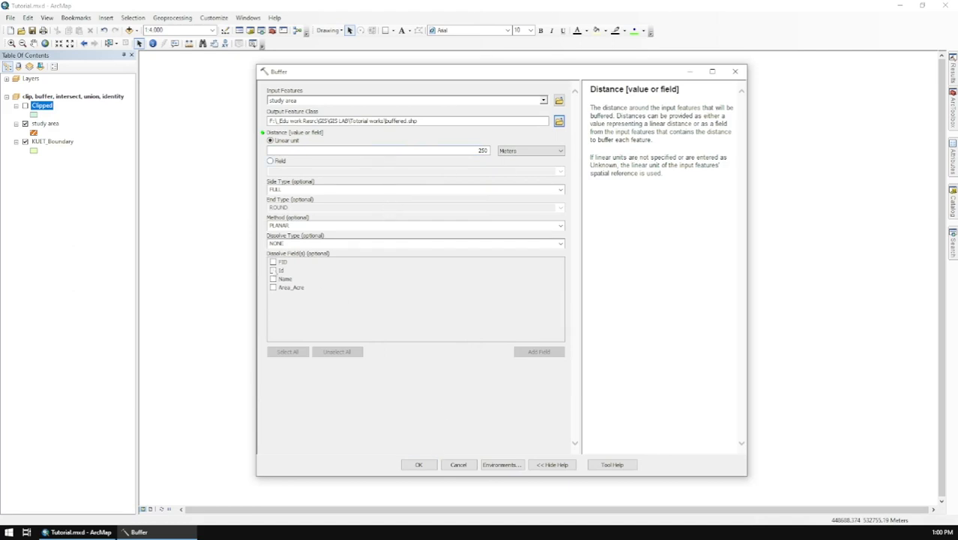
pyautogui.click(420, 464)
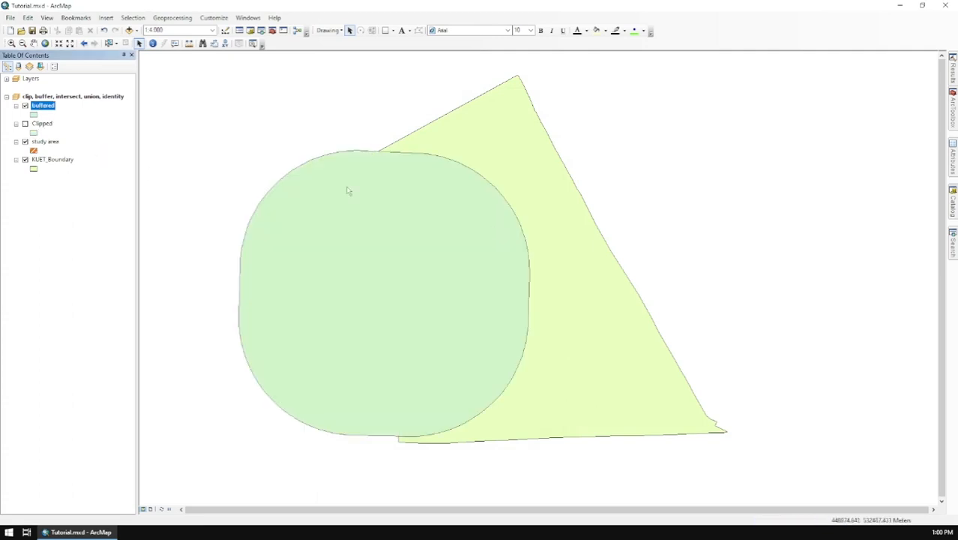
# Move the study area layer above the buffered layer and hide it.
pyautogui.moveTo(45, 141); pyautogui.dragTo(45, 100)
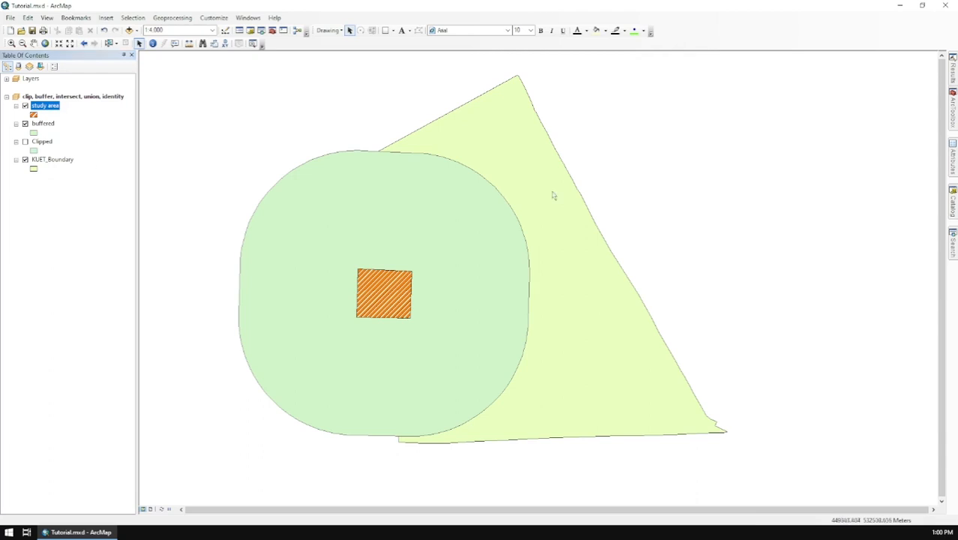
pyautogui.click(25, 106)
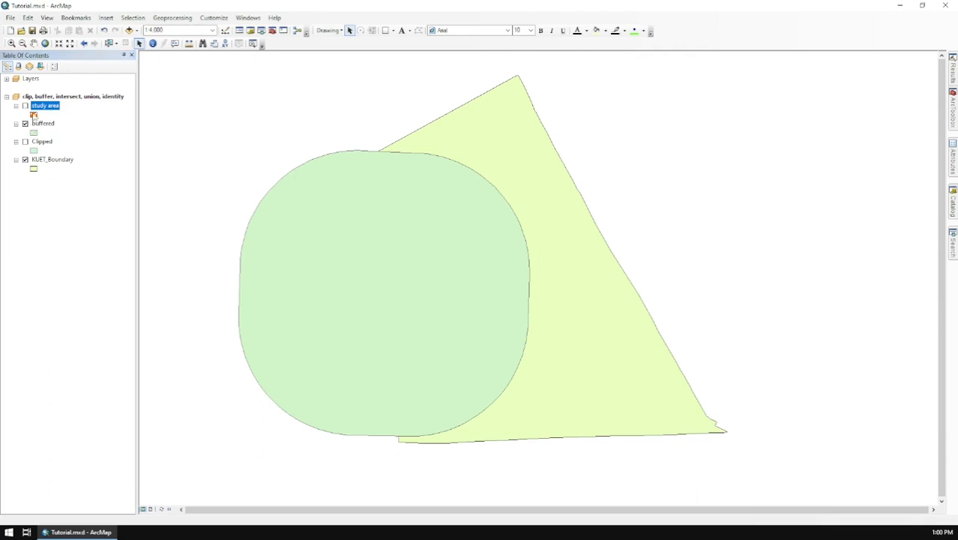
# Set the buffered layer's display transparency to 50%.
pyautogui.click(42, 123)
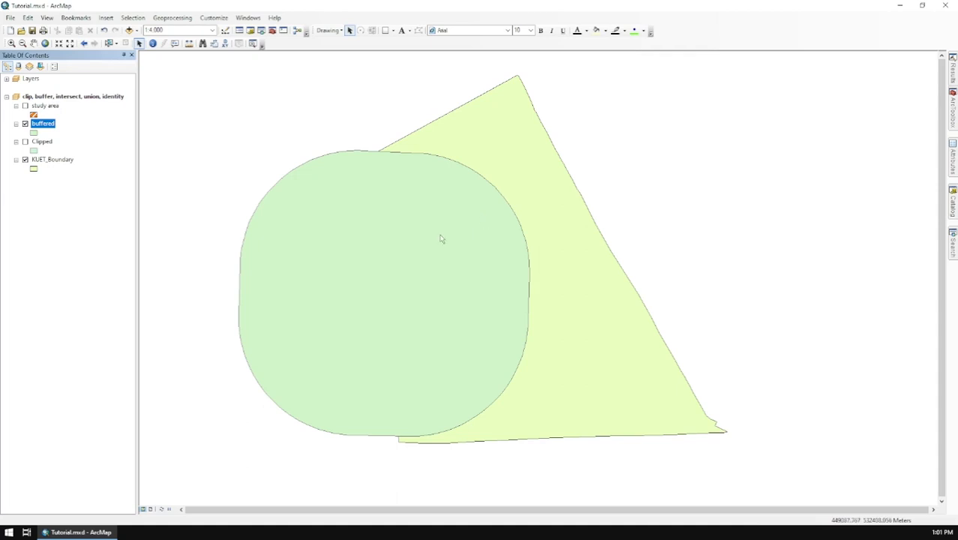
pyautogui.rightClick(46, 125)
pyautogui.click(128, 333)
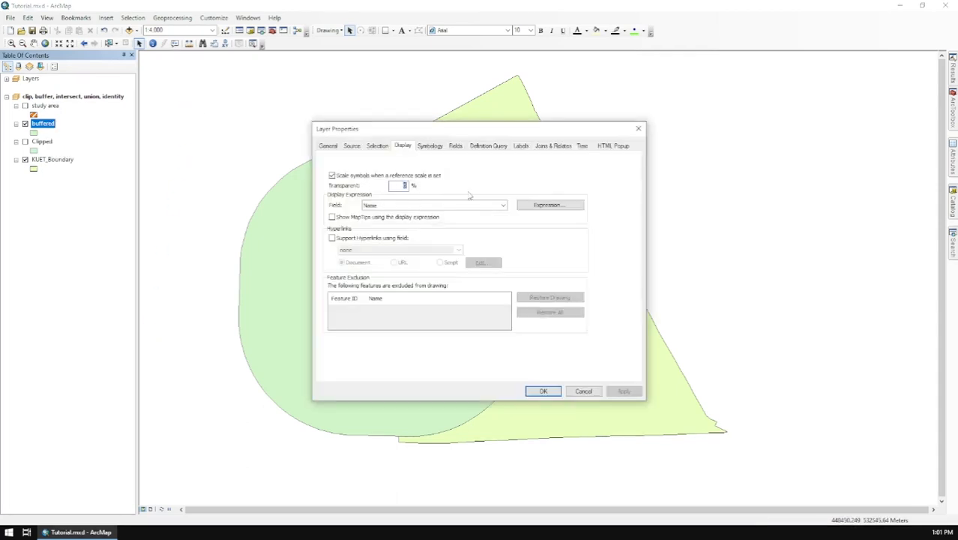
pyautogui.write('50')
pyautogui.press('Return')
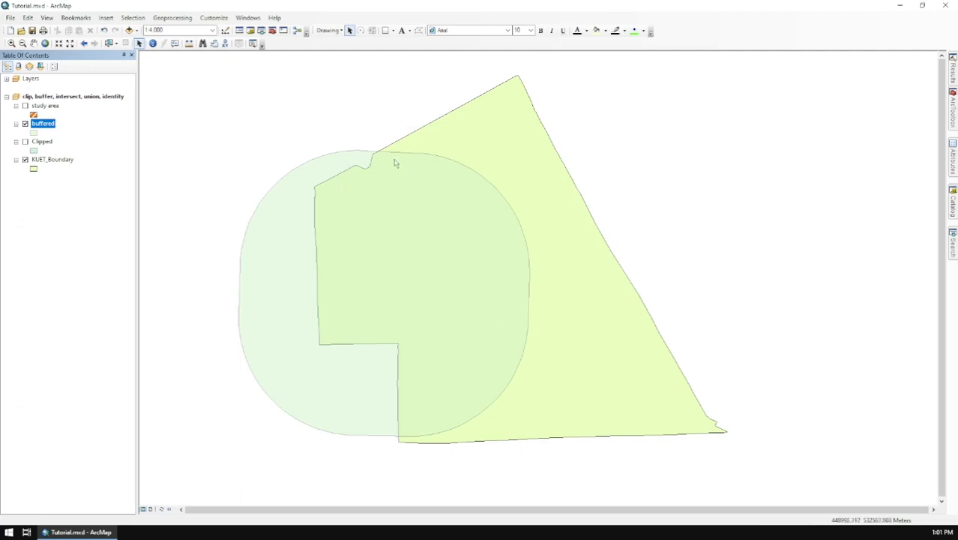
# Intersect the buffered and KUET_Boundary layers, saving the output as intersected in the Tutorial works folder.
pyautogui.click(178, 18)
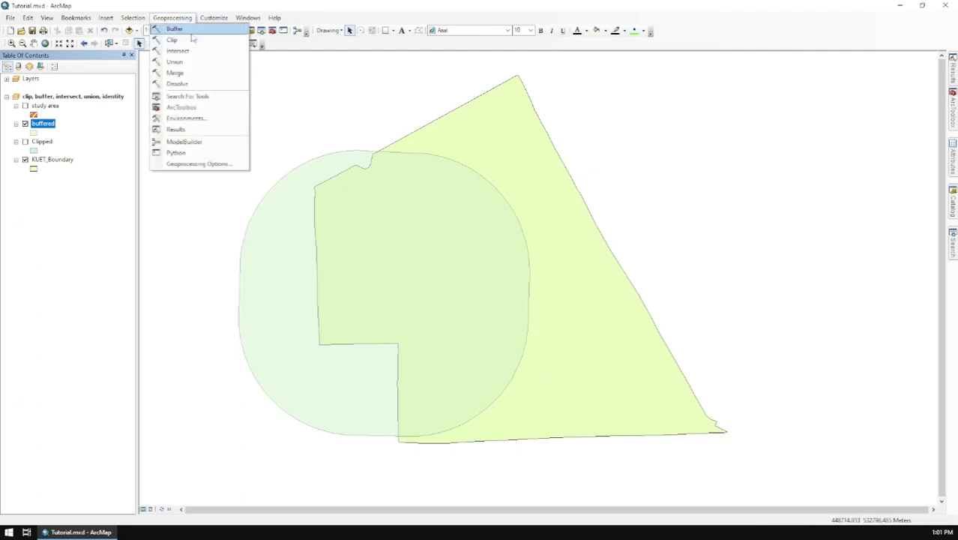
pyautogui.click(225, 53)
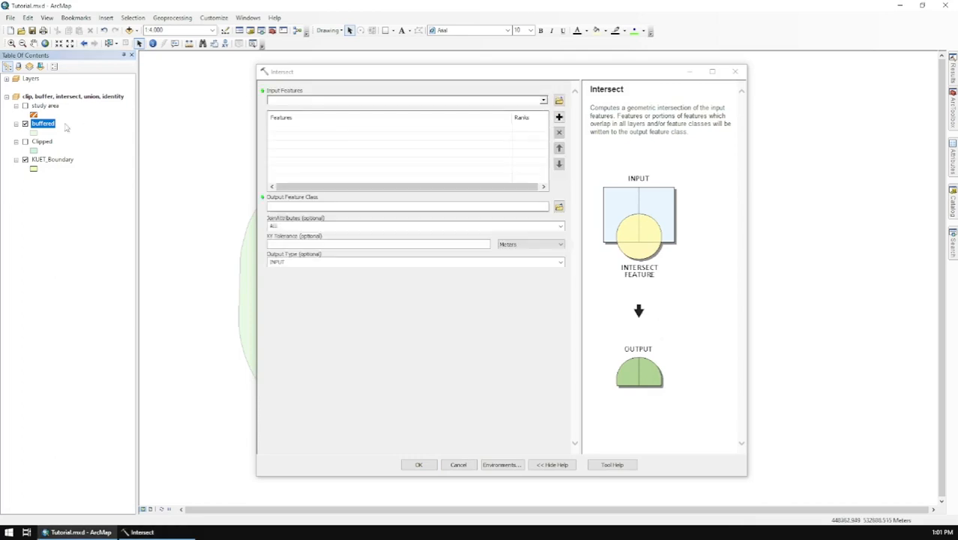
pyautogui.moveTo(54, 129); pyautogui.dragTo(359, 143)
pyautogui.moveTo(53, 160); pyautogui.dragTo(360, 163)
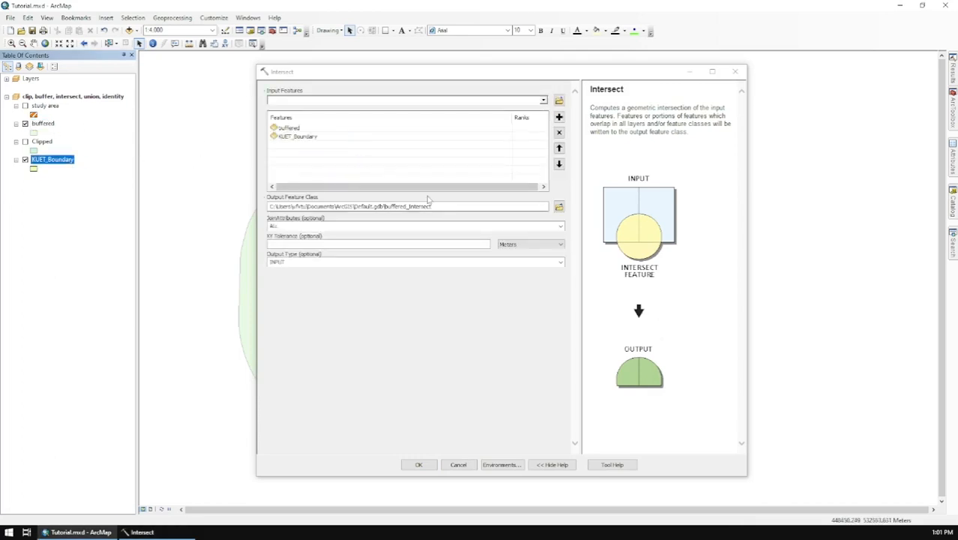
pyautogui.click(558, 207)
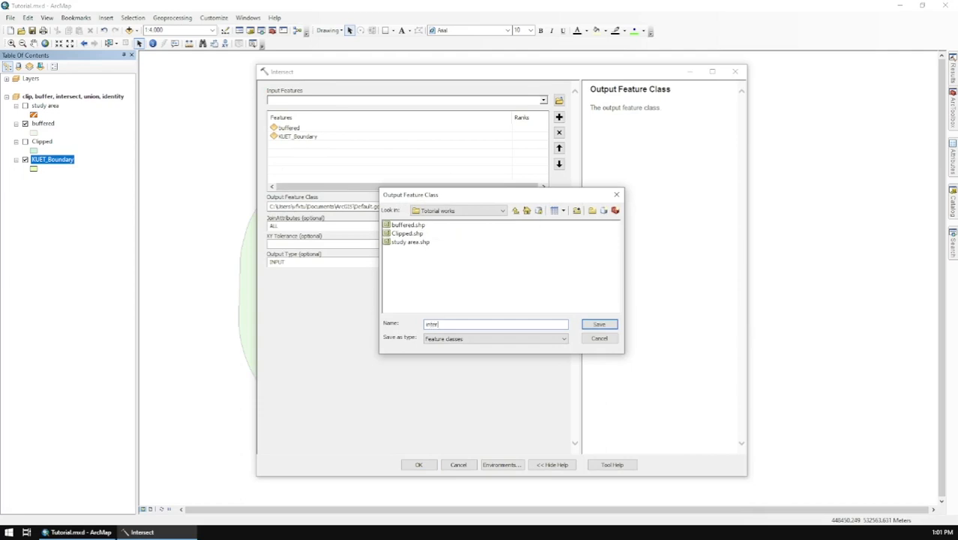
pyautogui.press('Return')
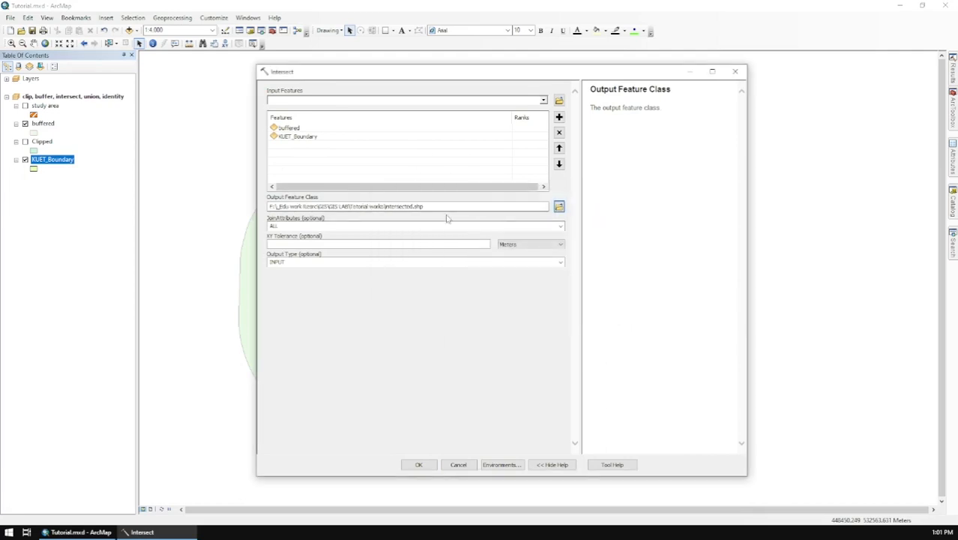
pyautogui.click(421, 464)
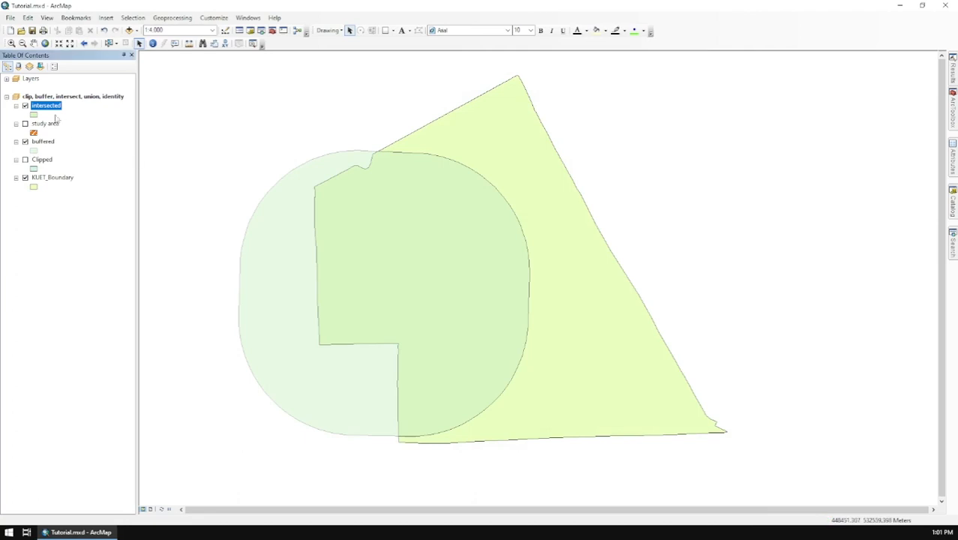
# Change the intersected layer's symbol to an orange diagonal-hatch fill.
pyautogui.click(34, 114)
pyautogui.scroll(-5, 525, 247)
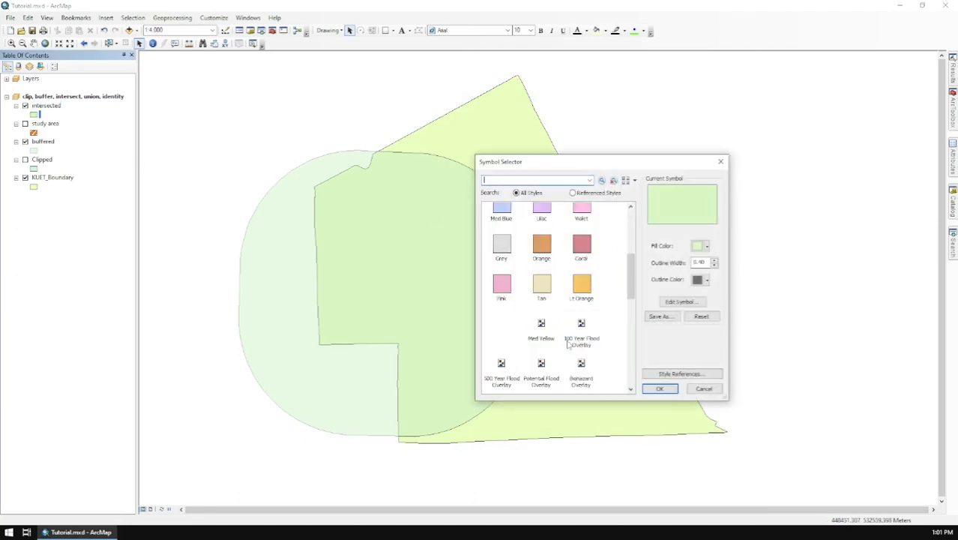
pyautogui.click(541, 345)
pyautogui.click(659, 388)
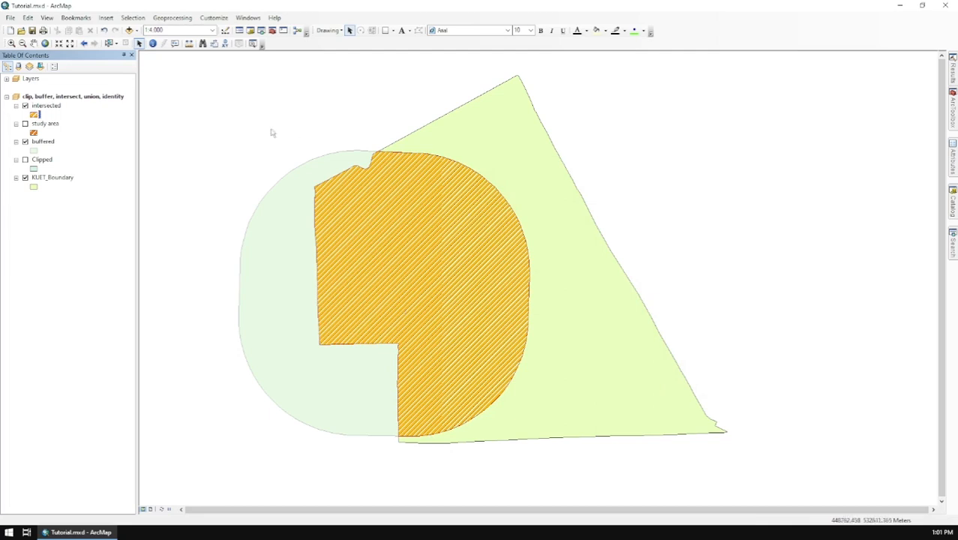
# Toggle the KUET_Boundary and buffered layers off and on to compare them with the intersection, and hide the intersected layer.
pyautogui.click(25, 177)
pyautogui.click(25, 177)
pyautogui.click(25, 142)
pyautogui.click(25, 142)
pyautogui.click(24, 106)
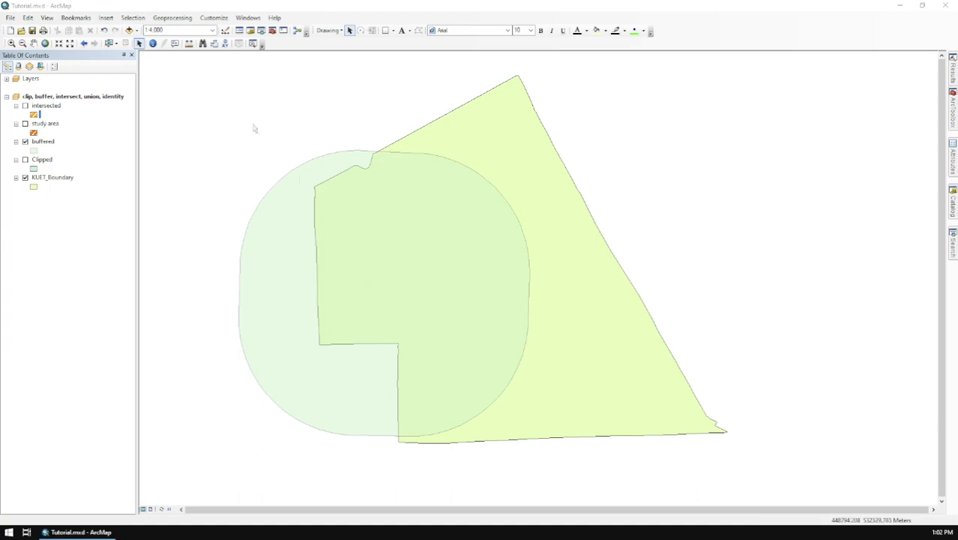
# Switch the buffered and KUET_Boundary layers off and back on in turn to view each Union input separately.
pyautogui.click(25, 142)
pyautogui.click(25, 142)
pyautogui.click(26, 178)
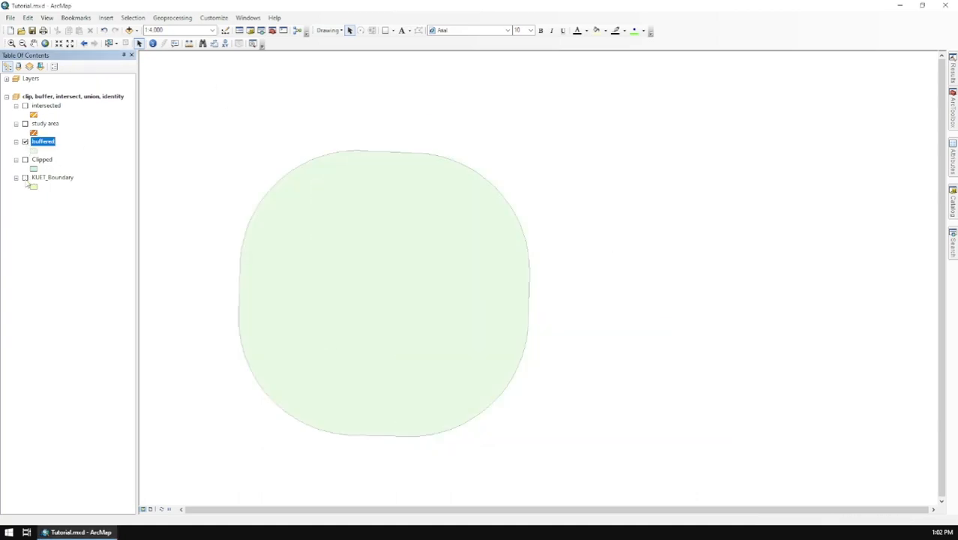
pyautogui.click(25, 177)
# Run a Union of the buffered and KUET_Boundary layers, saving the output as union in the Tutorial works folder.
pyautogui.click(172, 17)
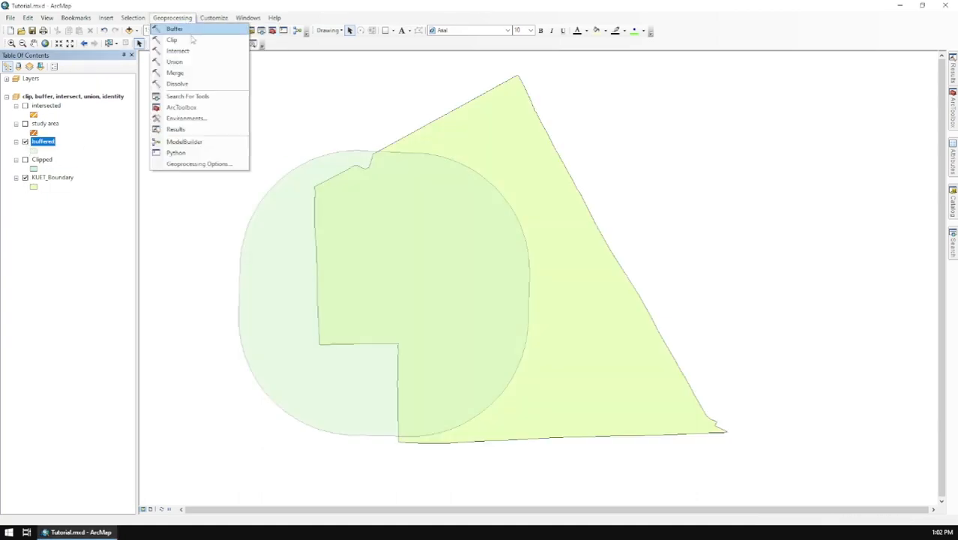
pyautogui.click(226, 64)
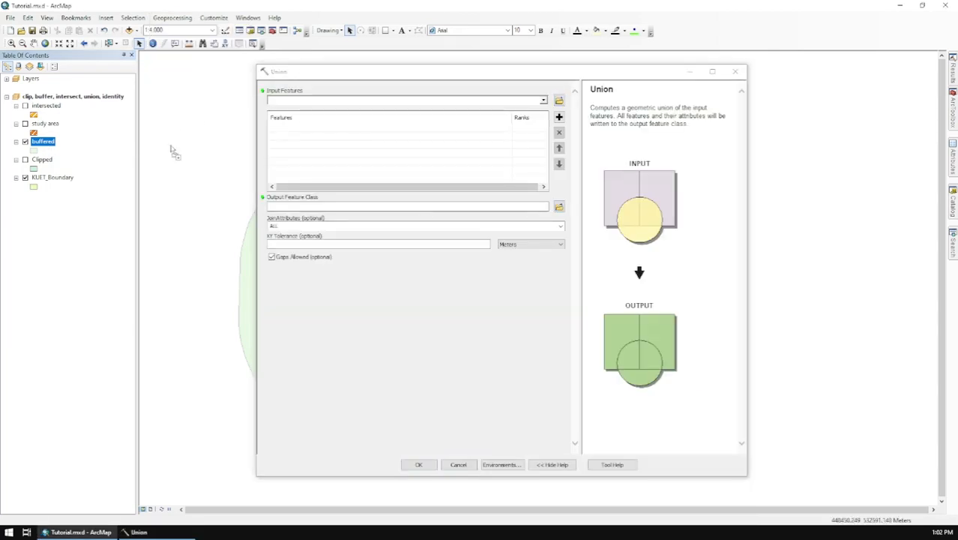
pyautogui.moveTo(63, 182); pyautogui.dragTo(472, 162)
pyautogui.click(557, 207)
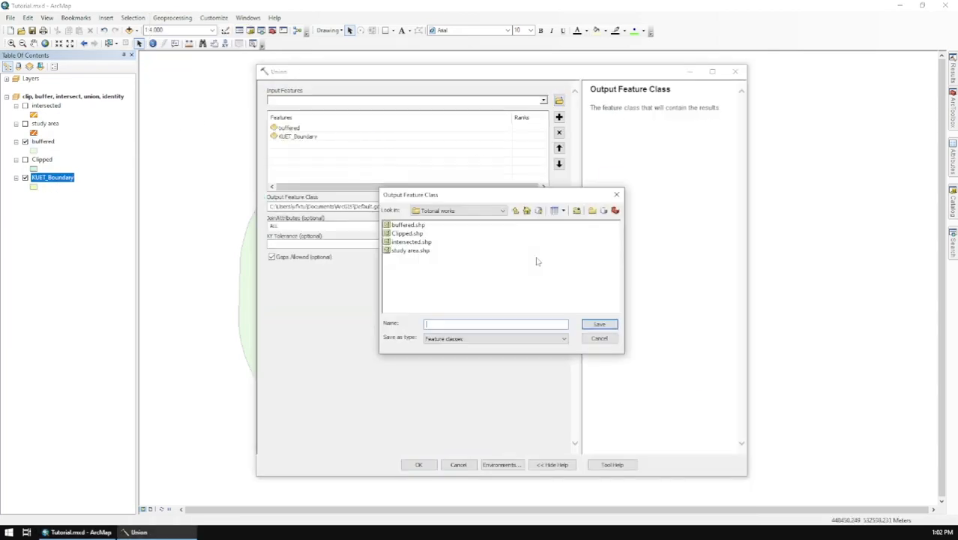
pyautogui.write('union')
pyautogui.press('Return')
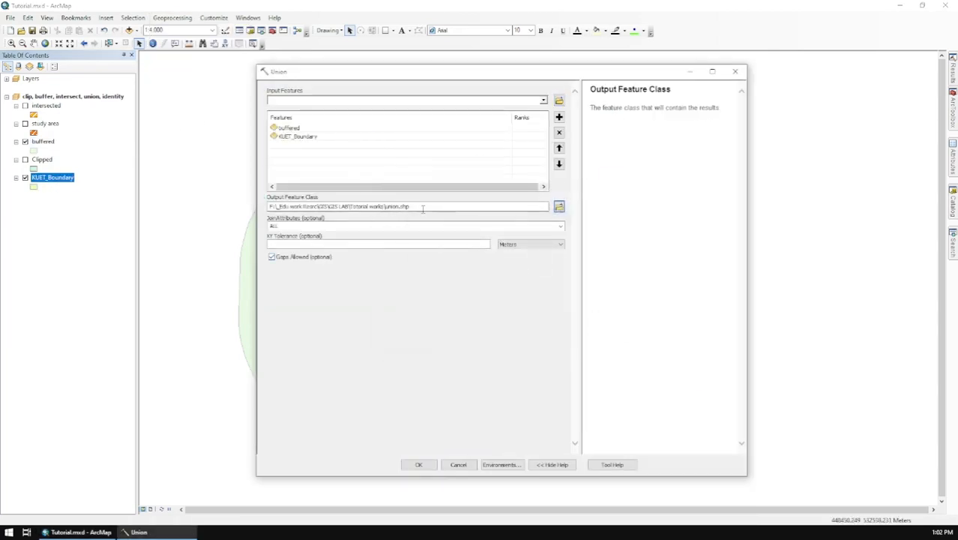
pyautogui.click(419, 464)
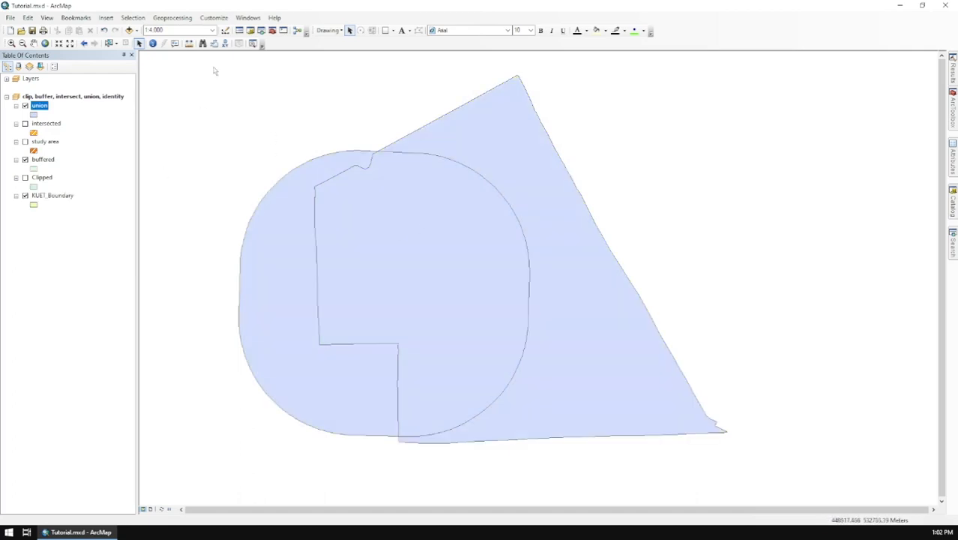
# Identify the attributes of the overlapping part and the boundary-only part of the union layer, and close the results.
pyautogui.click(152, 43)
pyautogui.click(293, 272)
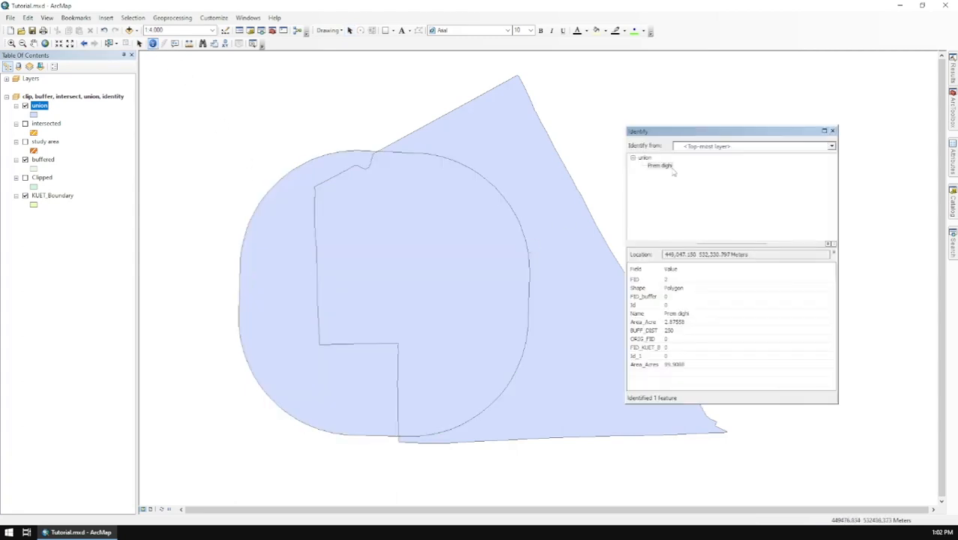
pyautogui.click(544, 217)
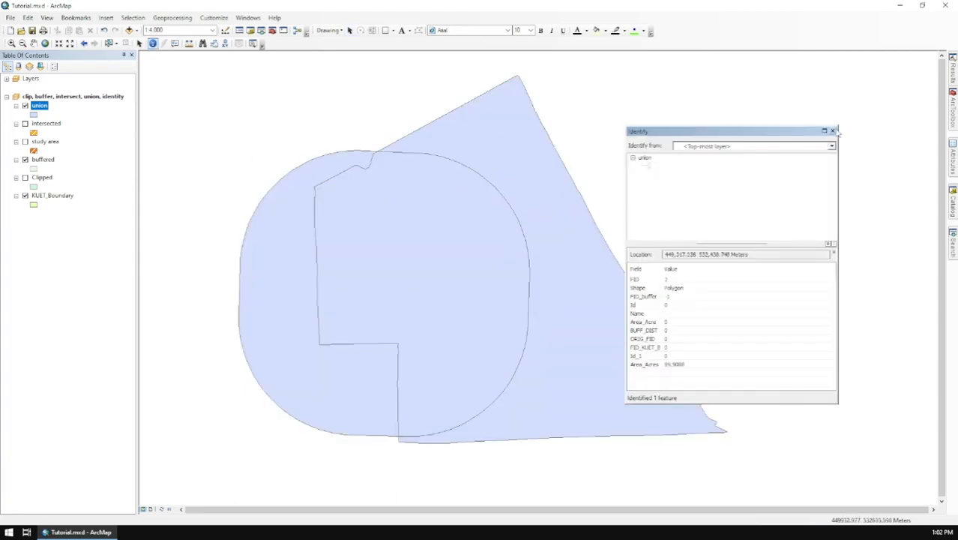
pyautogui.click(833, 131)
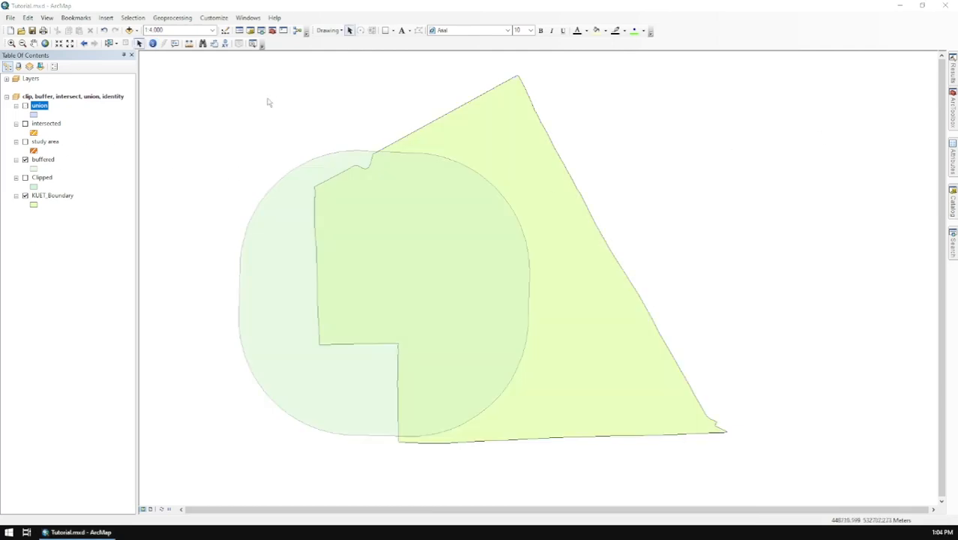
# Merge the buffered and KUET_Boundary layers into an output dataset named merge, expanding the field map before running the tool.
pyautogui.click(172, 17)
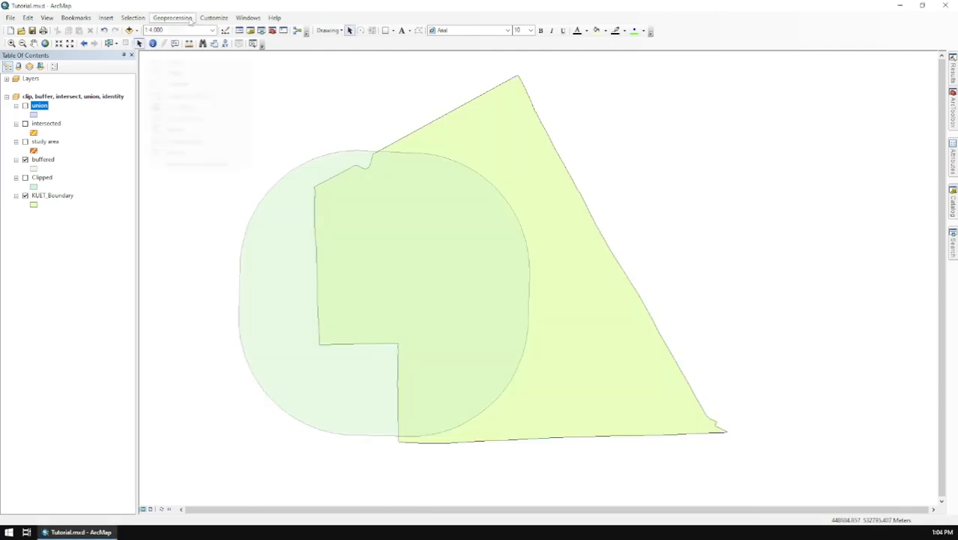
pyautogui.click(218, 72)
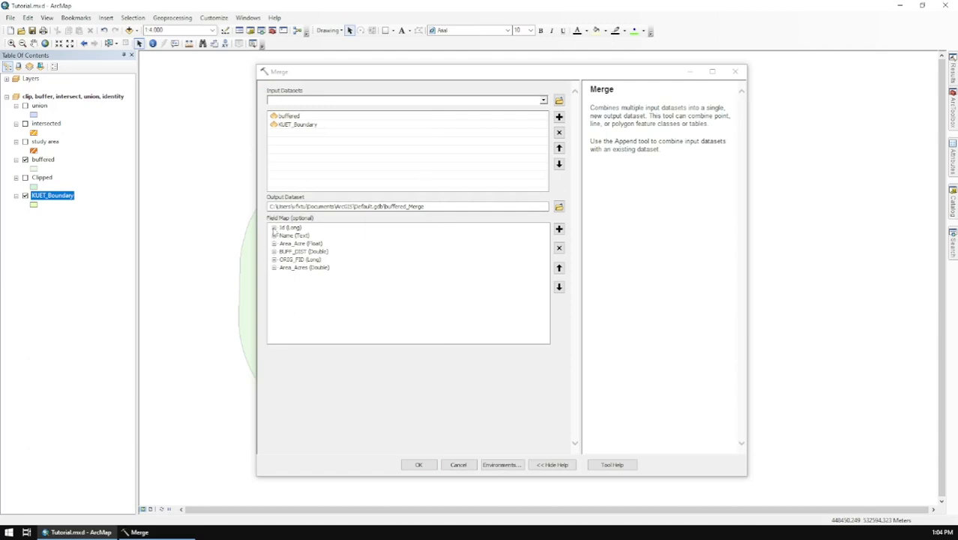
pyautogui.click(341, 307)
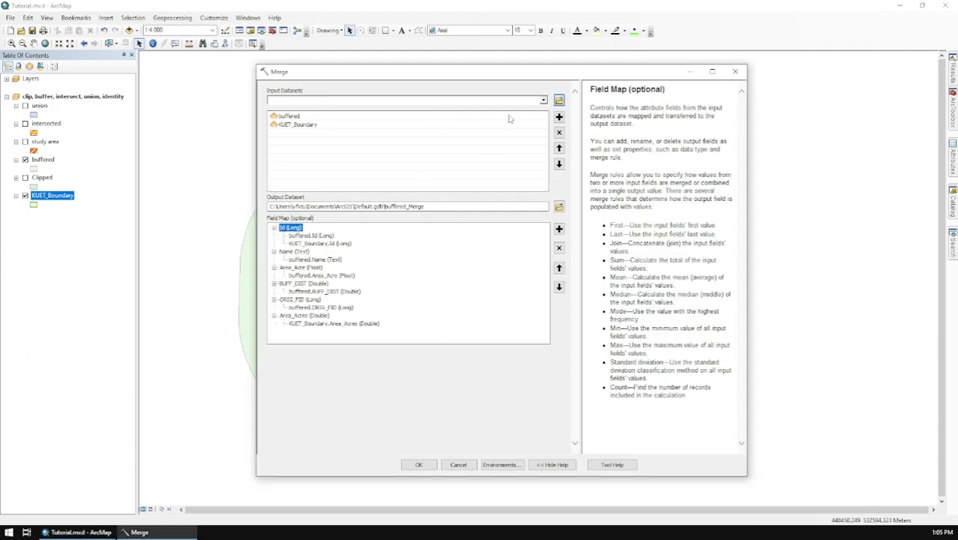
pyautogui.click(559, 206)
pyautogui.click(488, 323)
pyautogui.write('merged')
pyautogui.press('Return')
pyautogui.click(420, 464)
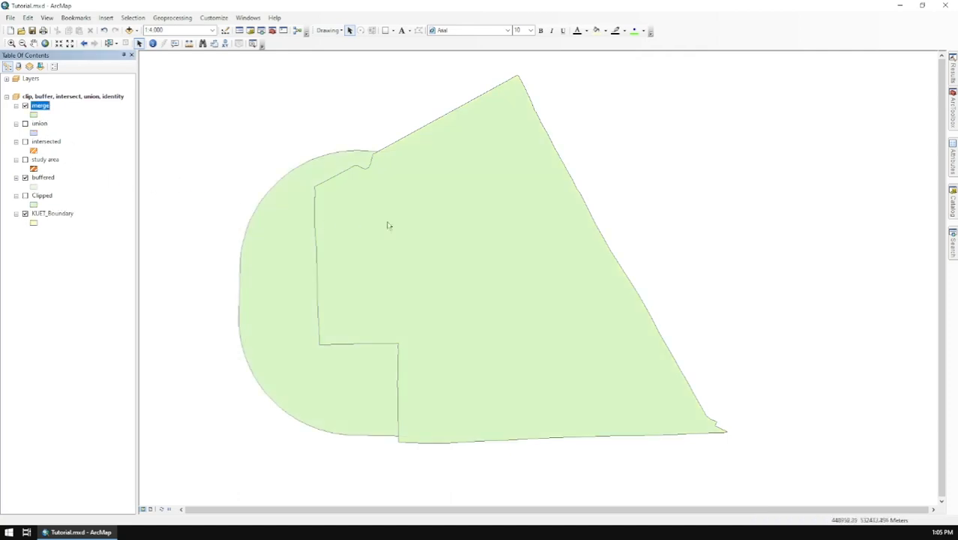
# Identify the attributes of the boundary polygon and the buffer polygon in the merge layer.
pyautogui.click(152, 43)
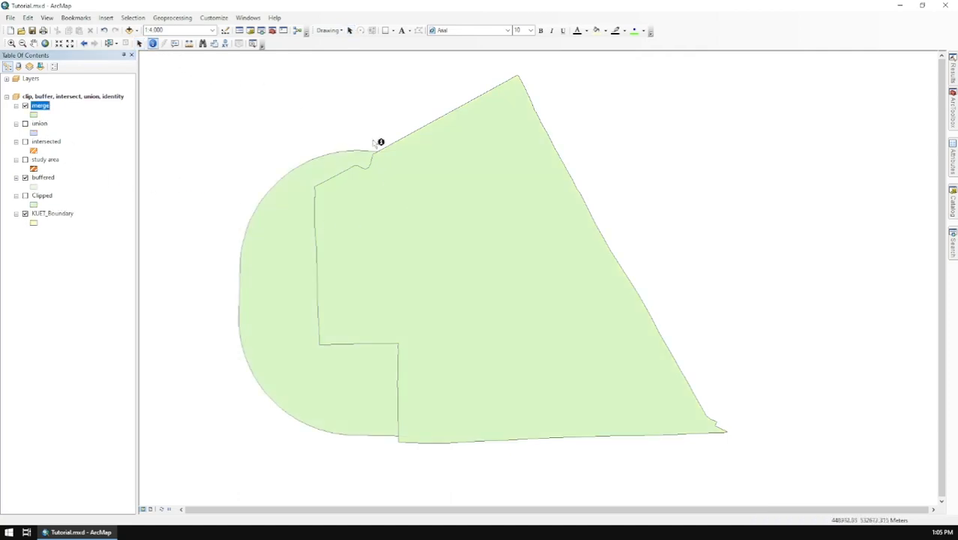
pyautogui.click(471, 151)
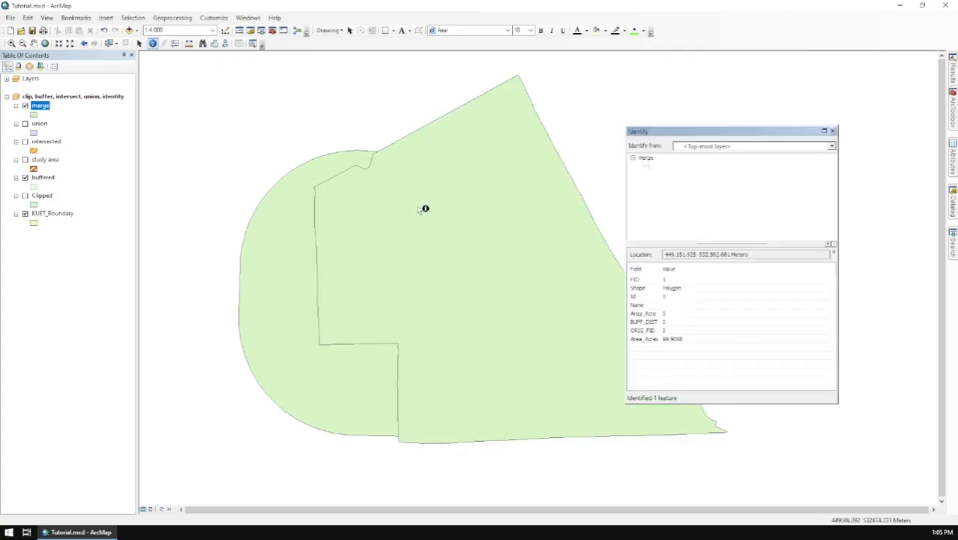
pyautogui.click(279, 291)
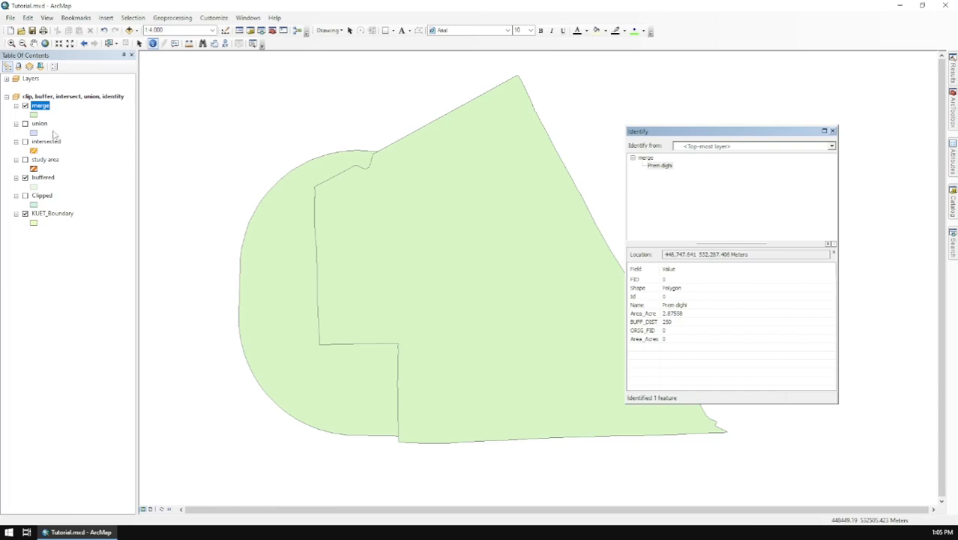
# Hide the merge layer, show the union layer, and identify its buffer-only, overlapping and boundary-only parts.
pyautogui.click(26, 106)
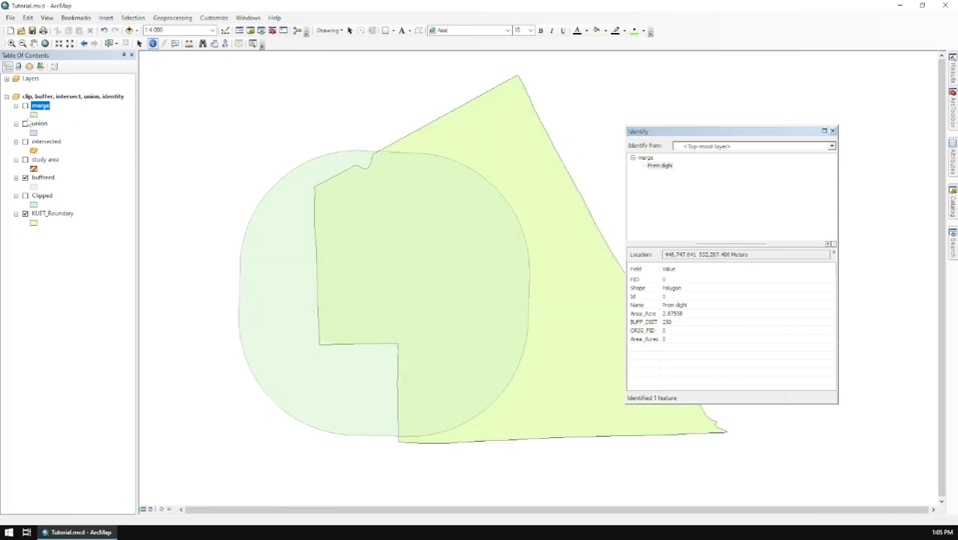
pyautogui.click(25, 124)
pyautogui.click(269, 252)
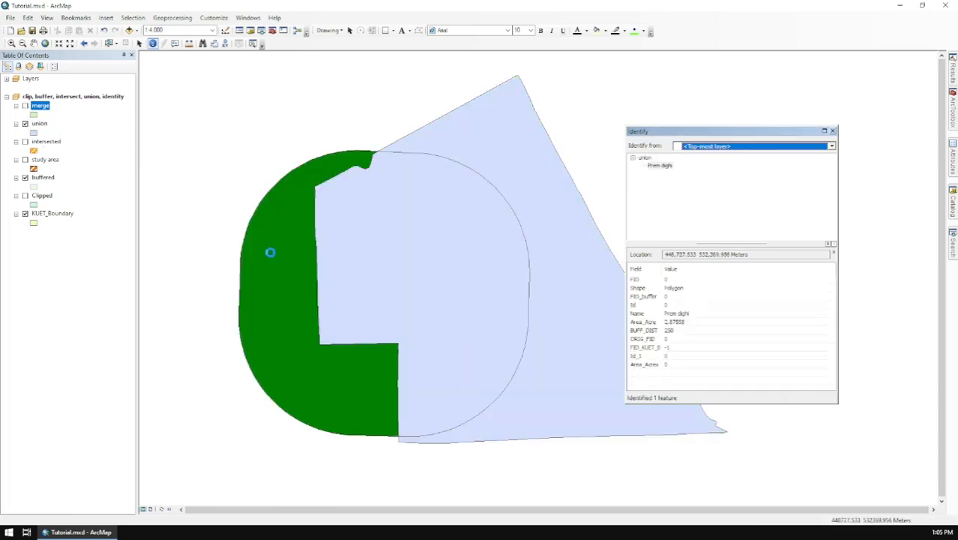
pyautogui.click(418, 249)
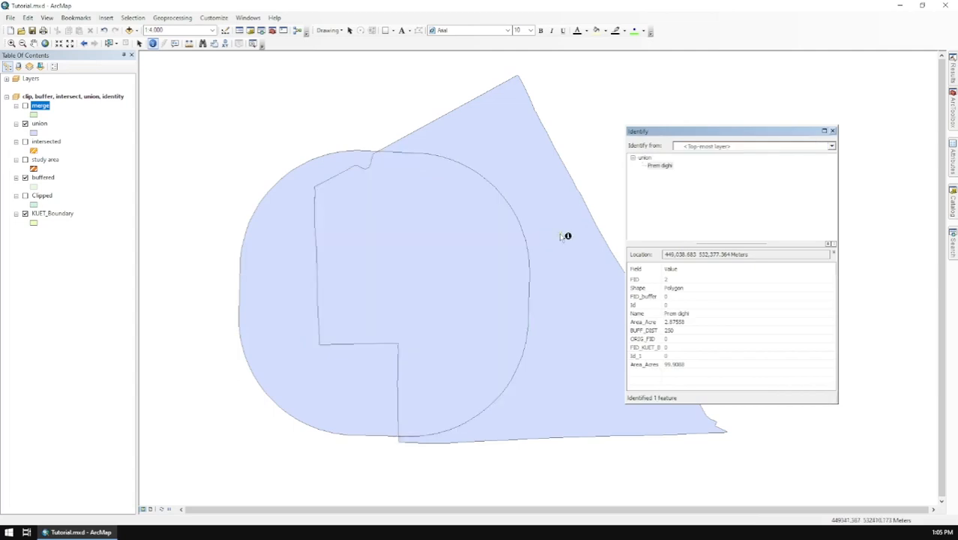
pyautogui.click(559, 233)
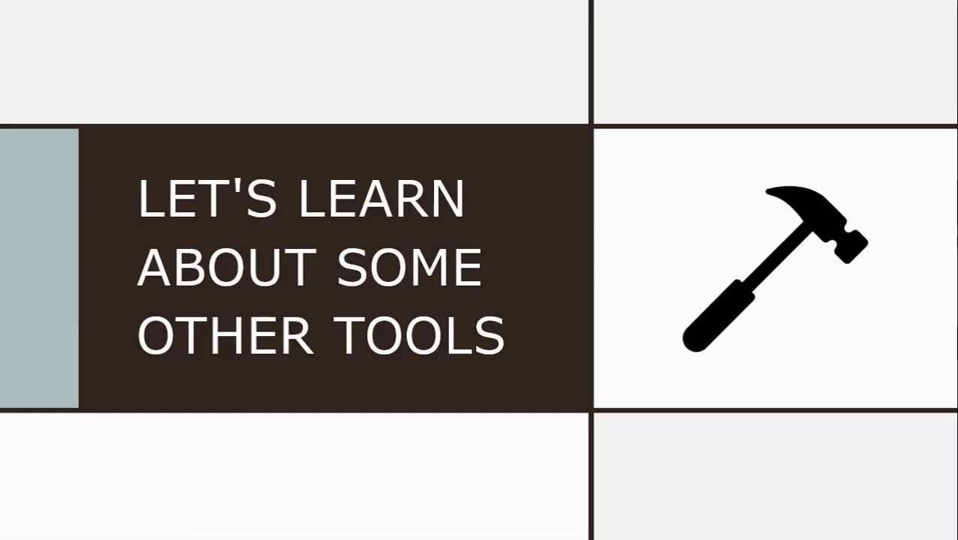
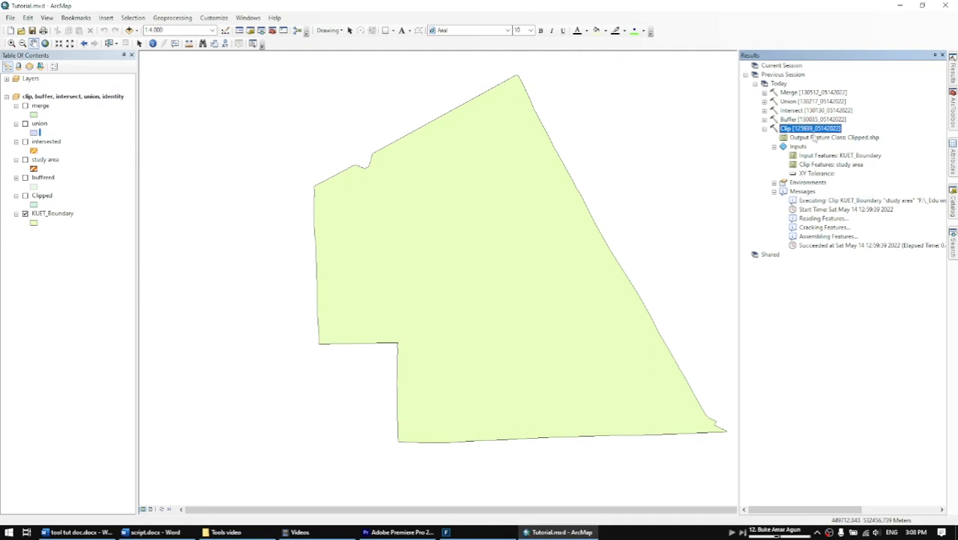
# Reopen the earlier Clip run from the results and review its input, clip and output settings.
pyautogui.doubleClick(813, 129)
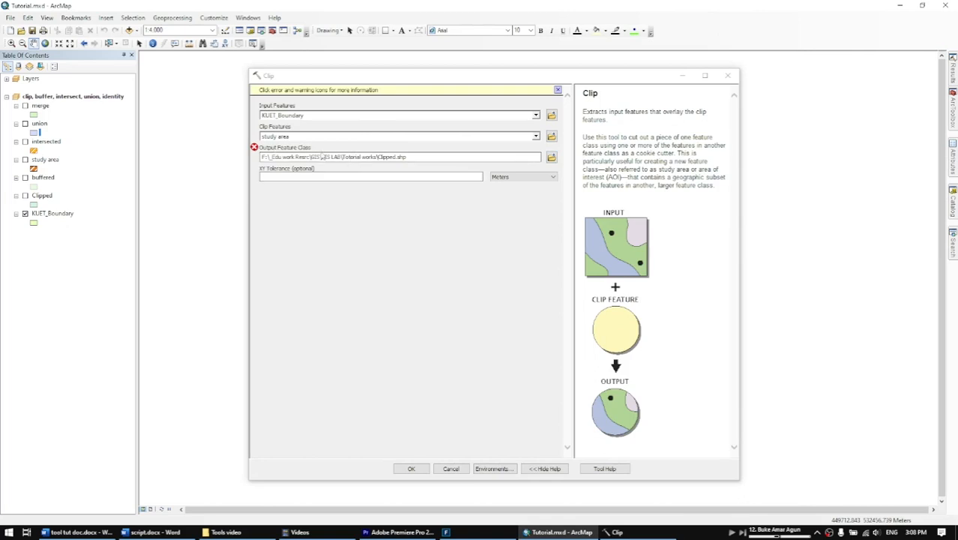
pyautogui.moveTo(257, 157)
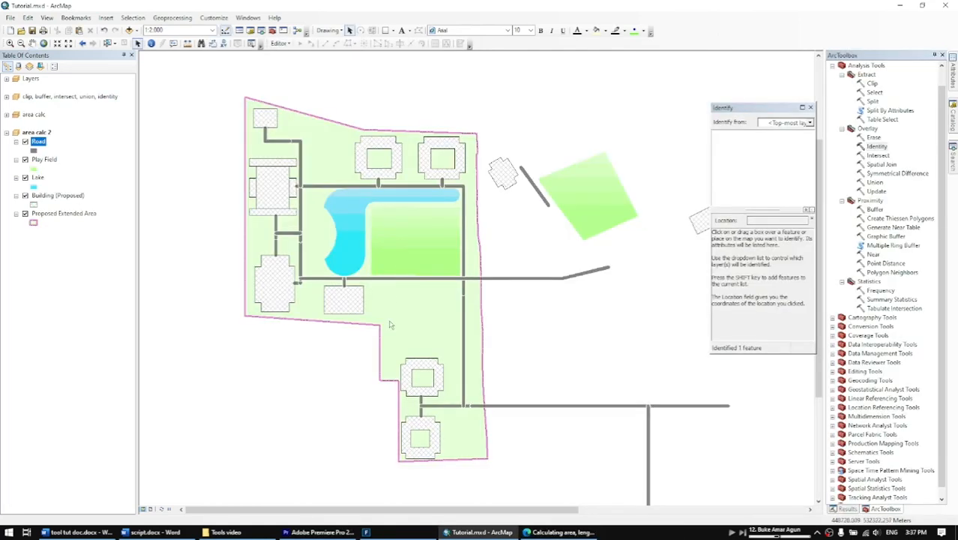
# Hide the Road, Play Field, Lake and Building (Proposed) layers to view the Proposed Extended Area alone.
pyautogui.click(67, 214)
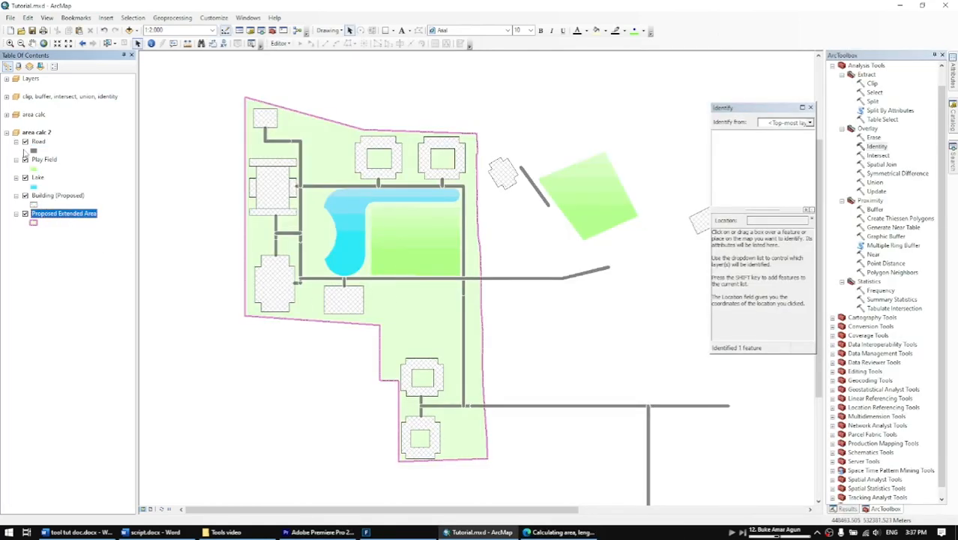
pyautogui.click(25, 141)
pyautogui.click(25, 160)
pyautogui.click(24, 178)
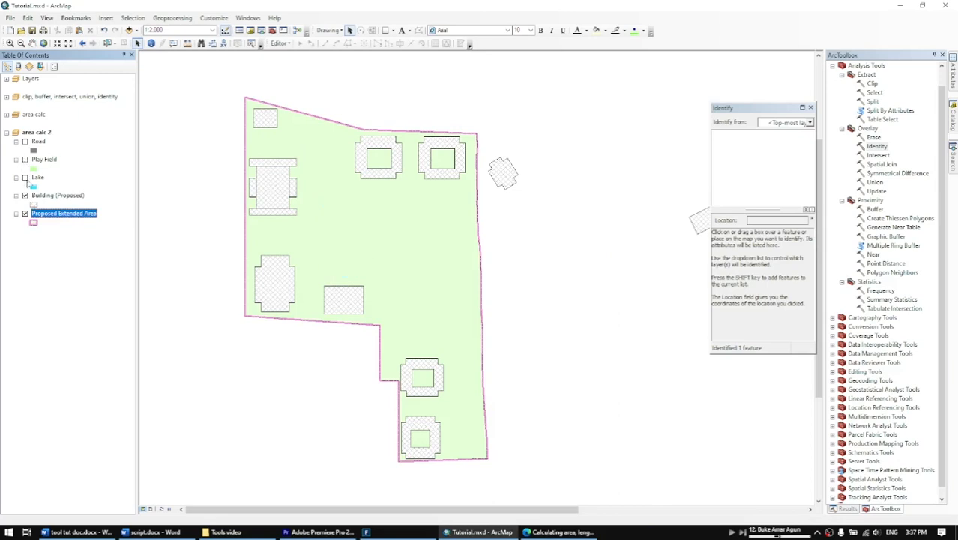
pyautogui.click(25, 195)
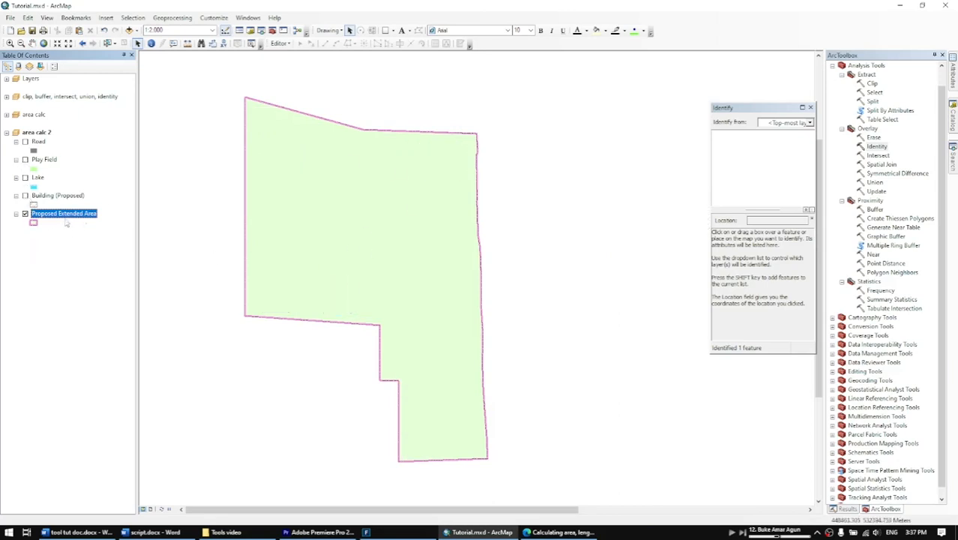
# Show the Building (Proposed), Lake, Play Field and Road layers again one after another.
pyautogui.click(24, 195)
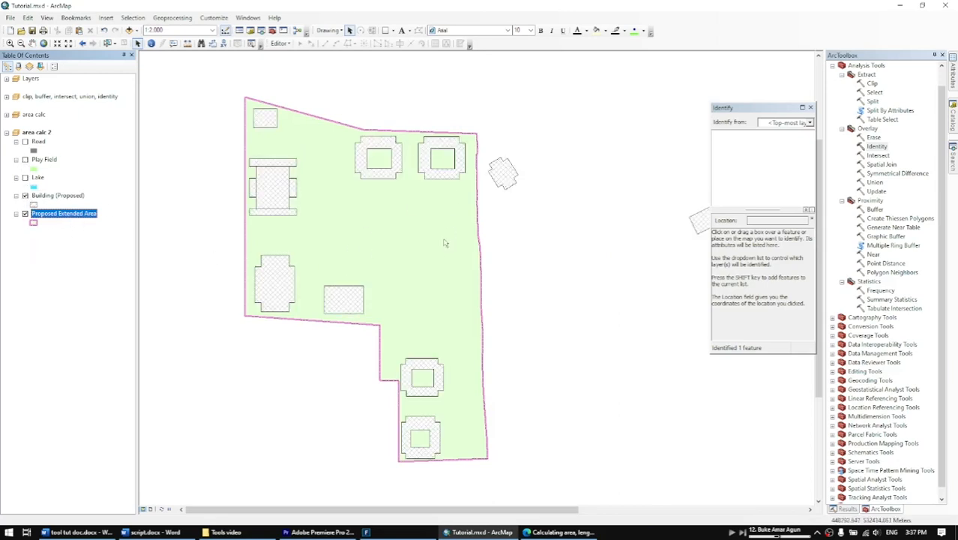
pyautogui.click(25, 177)
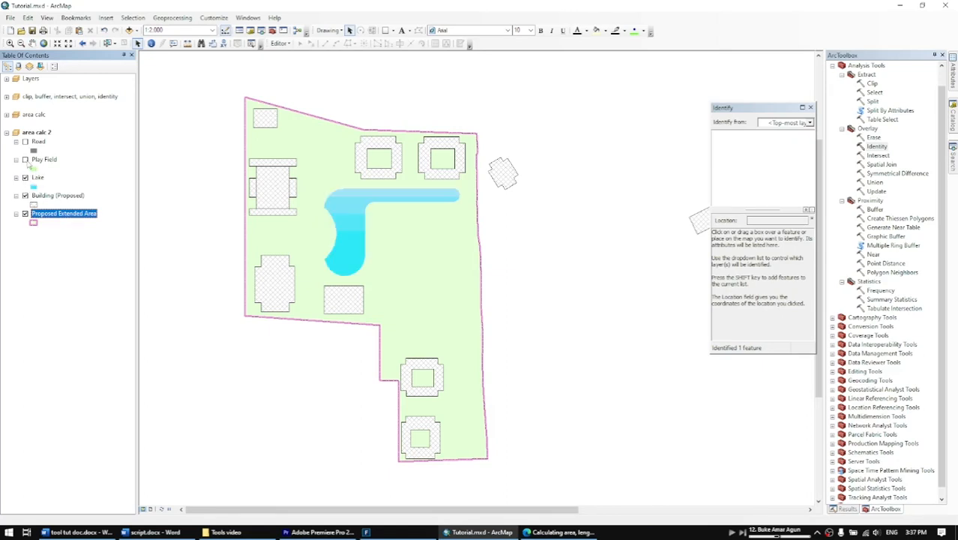
pyautogui.click(24, 160)
pyautogui.click(25, 142)
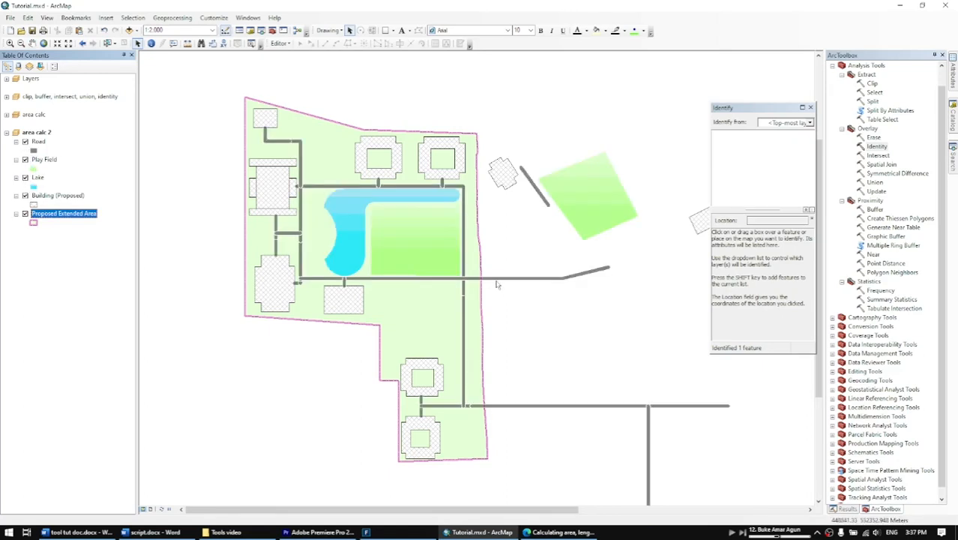
# Dissolve the Road layer into a feature class named dissolved roads in the area calc 2 folder, without choosing any dissolve field.
pyautogui.moveTo(495, 285); pyautogui.dragTo(375, 258)
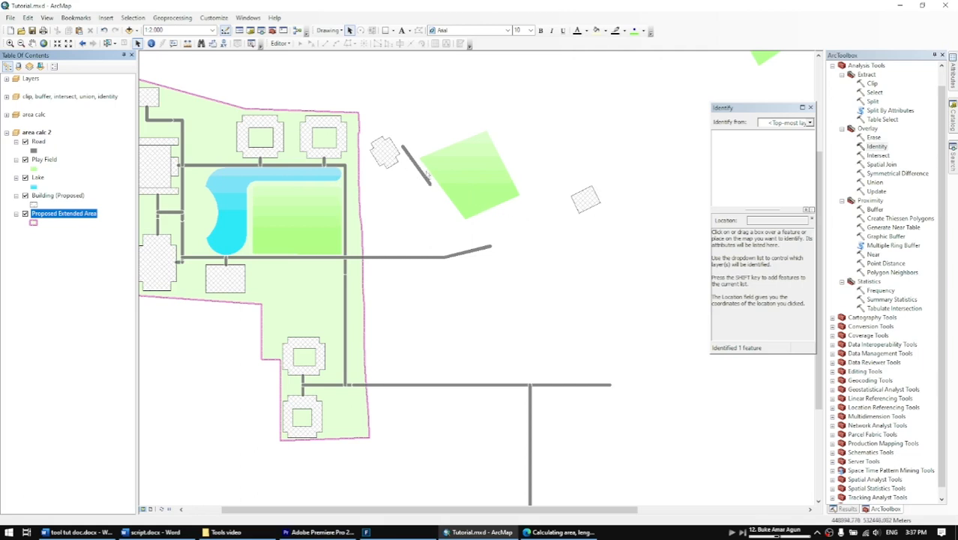
pyautogui.moveTo(362, 185); pyautogui.dragTo(447, 206)
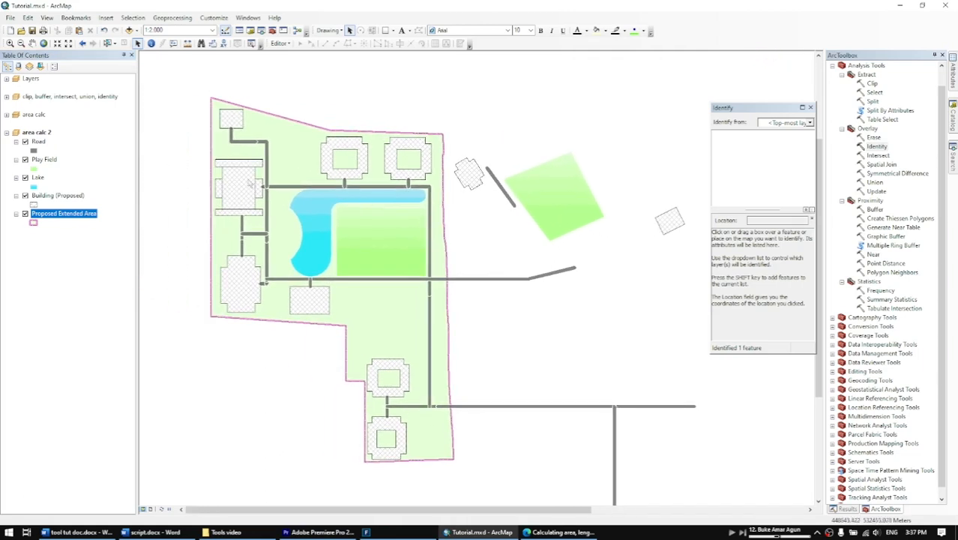
pyautogui.click(39, 142)
pyautogui.scroll(-5, 405, 183)
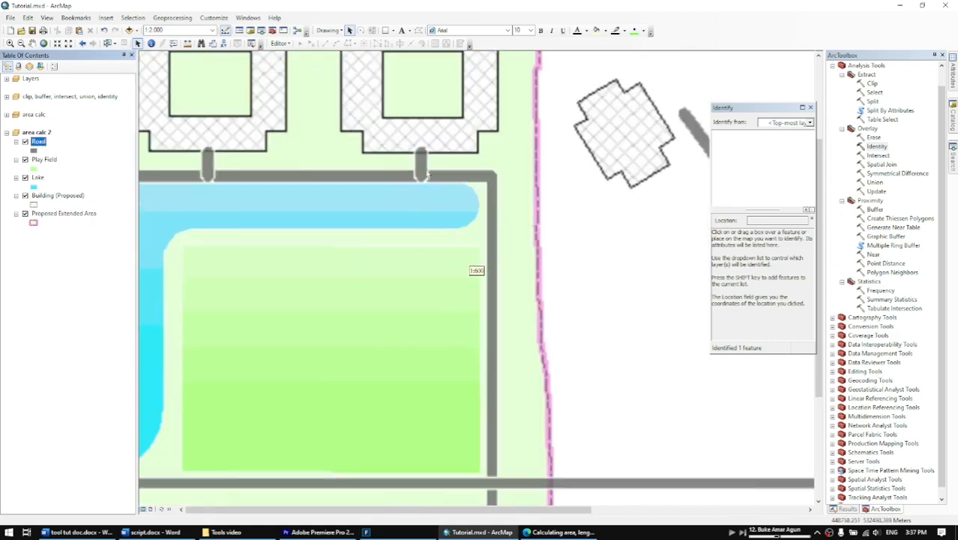
pyautogui.moveTo(245, 174); pyautogui.dragTo(497, 162)
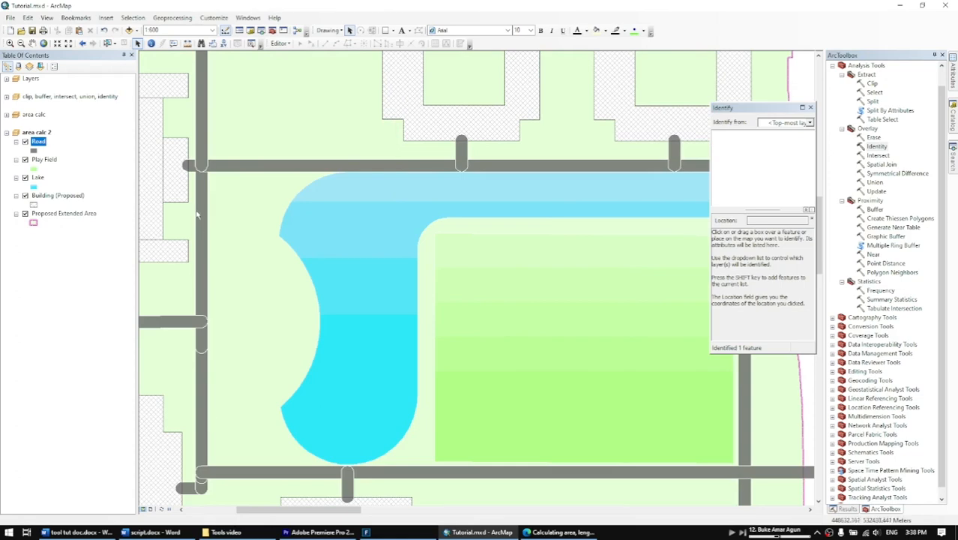
pyautogui.scroll(2, 197, 215)
pyautogui.click(172, 17)
pyautogui.click(204, 81)
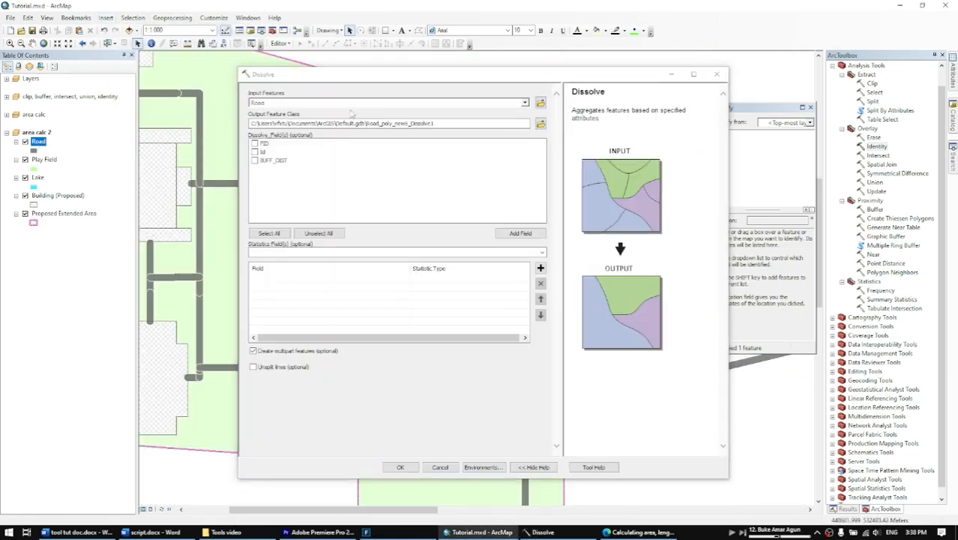
pyautogui.click(540, 123)
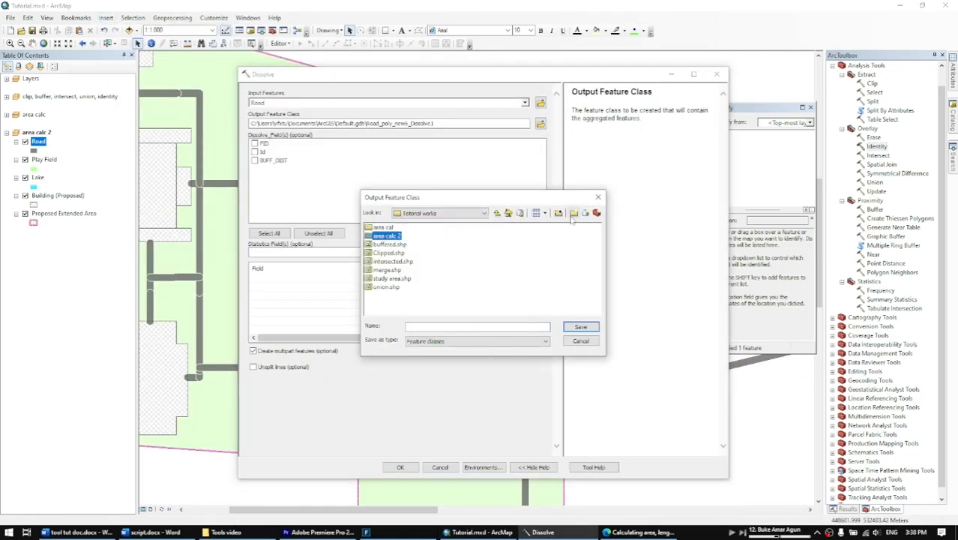
pyautogui.press('Return')
pyautogui.press('Return')
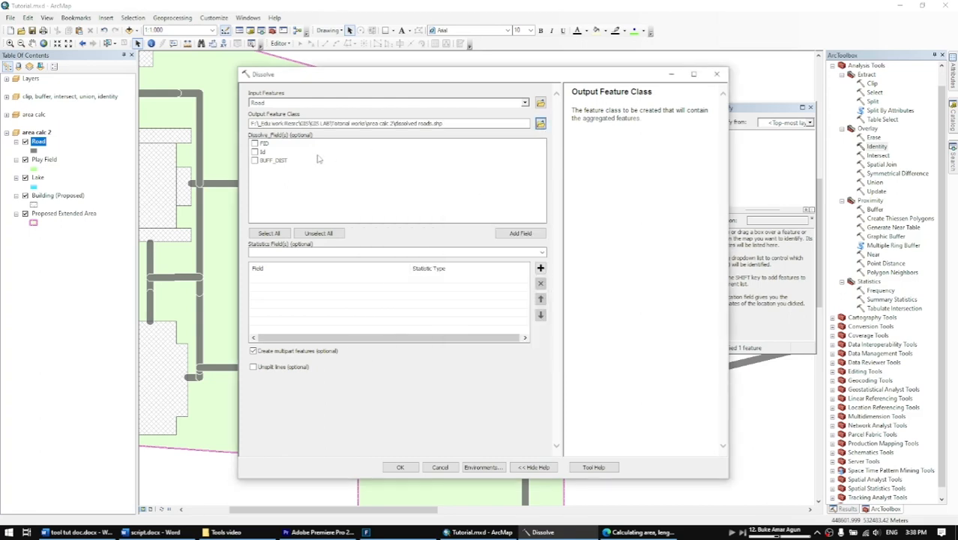
pyautogui.press('Return')
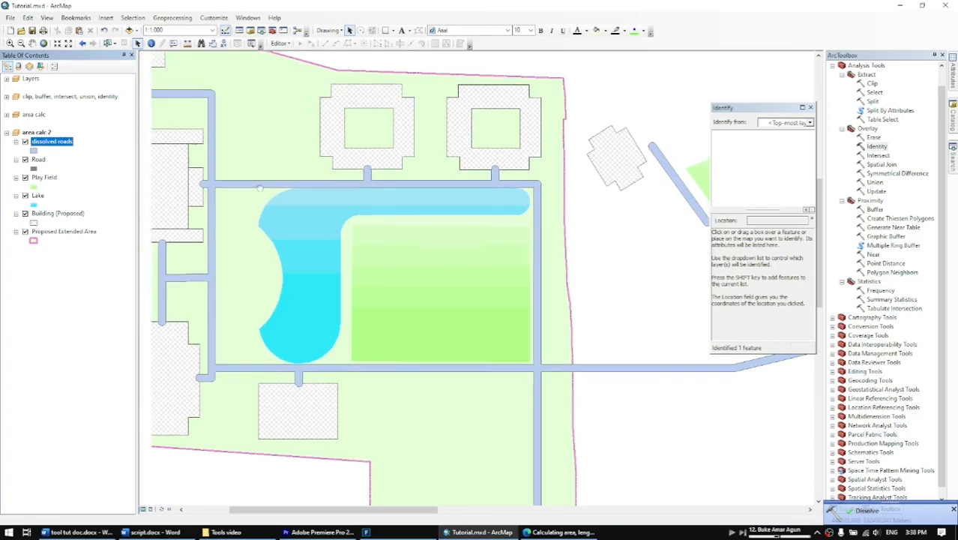
# Hide the original Road layer and change the fill of the dissolved roads layer to dark grey.
pyautogui.moveTo(259, 188); pyautogui.dragTo(292, 192)
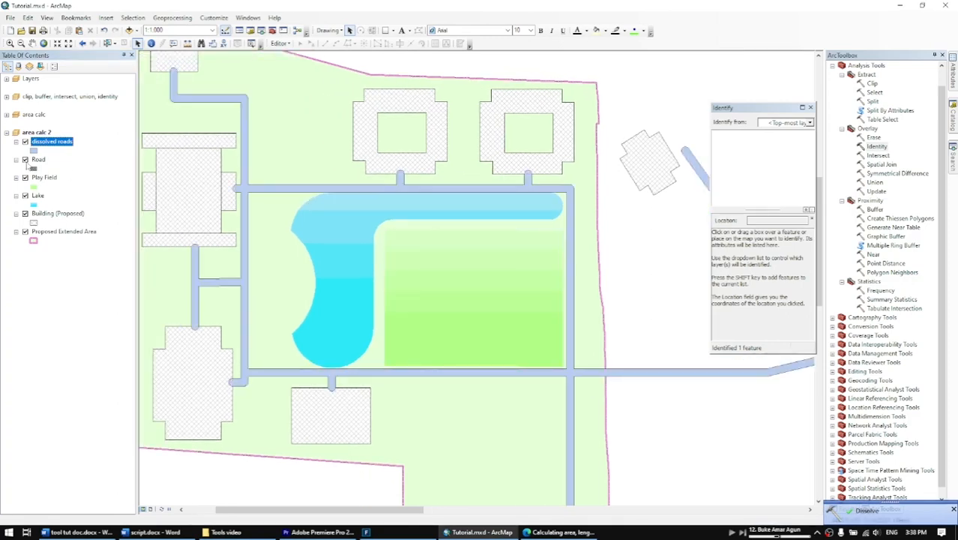
pyautogui.click(24, 159)
pyautogui.click(33, 150)
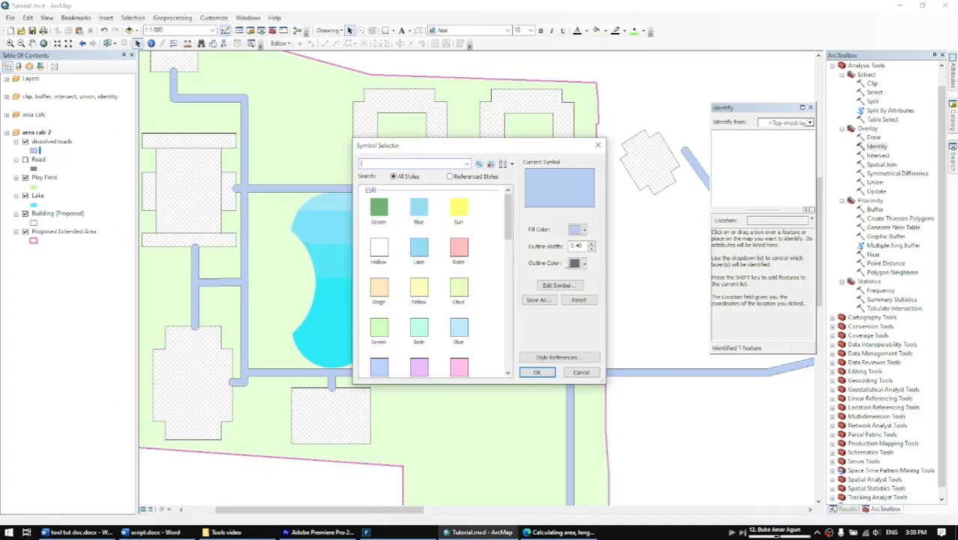
pyautogui.click(577, 229)
pyautogui.click(576, 334)
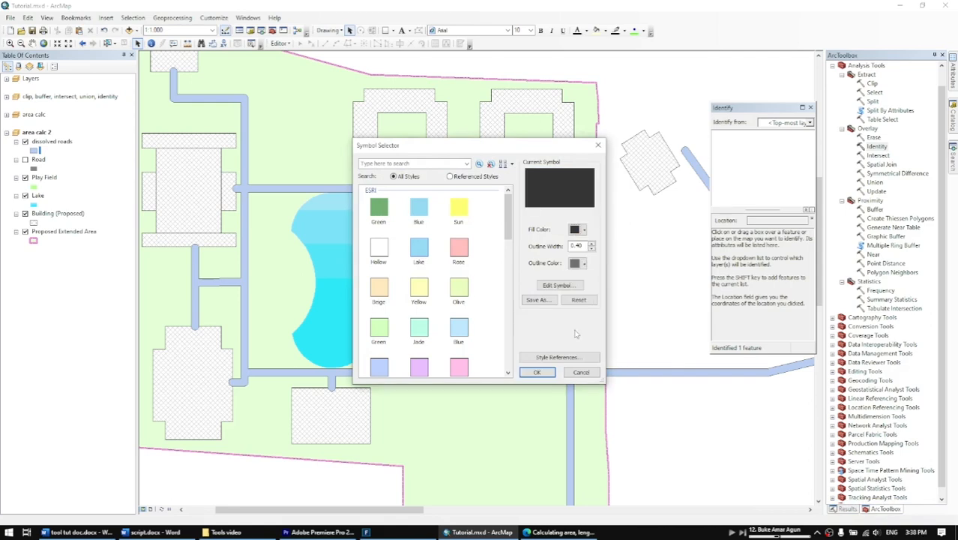
pyautogui.click(556, 356)
pyautogui.click(538, 367)
pyautogui.click(537, 371)
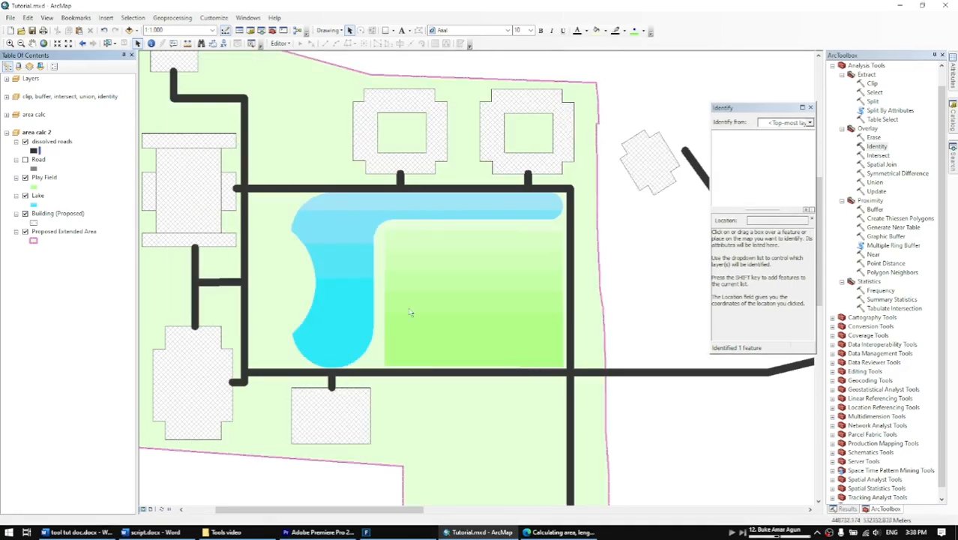
pyautogui.moveTo(405, 199); pyautogui.dragTo(413, 202)
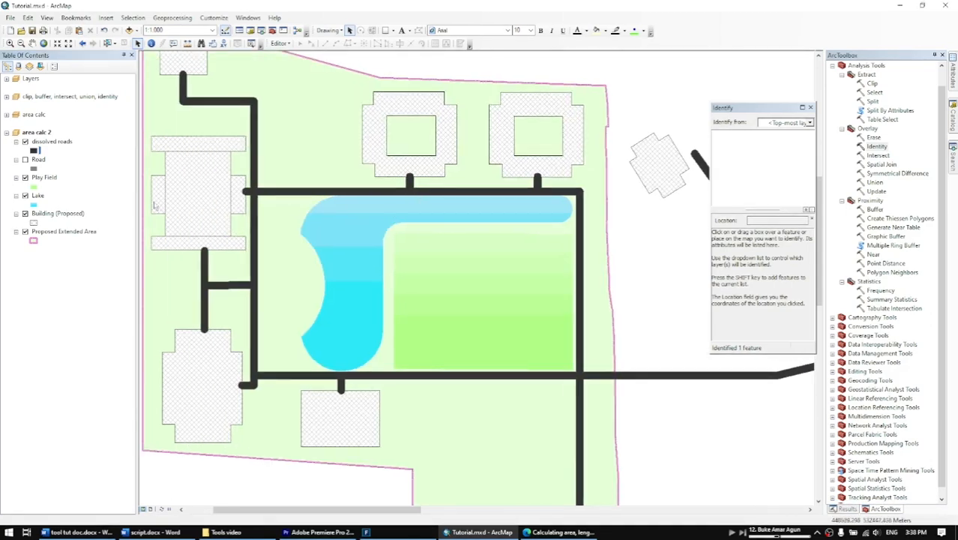
# Run the Identity tool on Proposed Extended Area with Building (Proposed) as identity features, saving the output as identity1 in area calc 2.
pyautogui.click(51, 230)
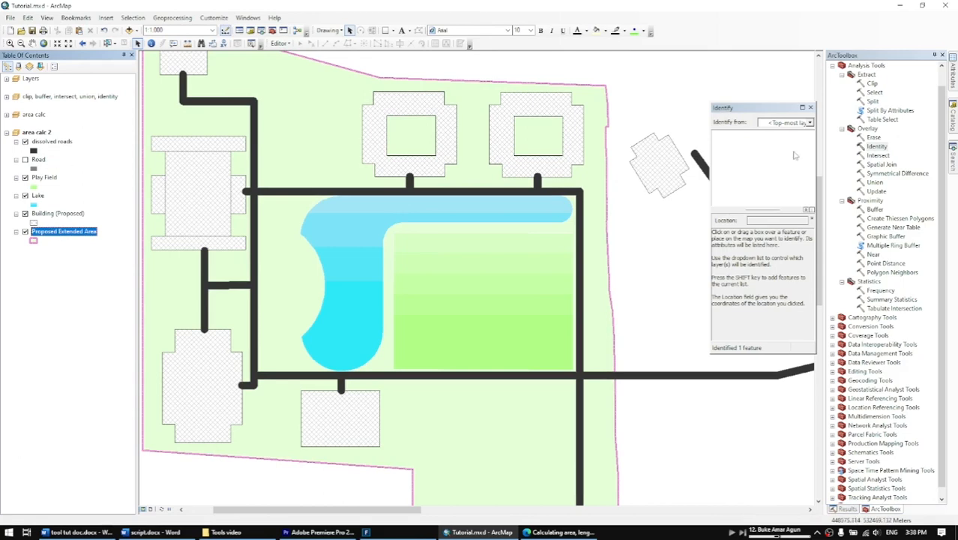
pyautogui.doubleClick(875, 146)
pyautogui.moveTo(295, 112); pyautogui.dragTo(295, 103)
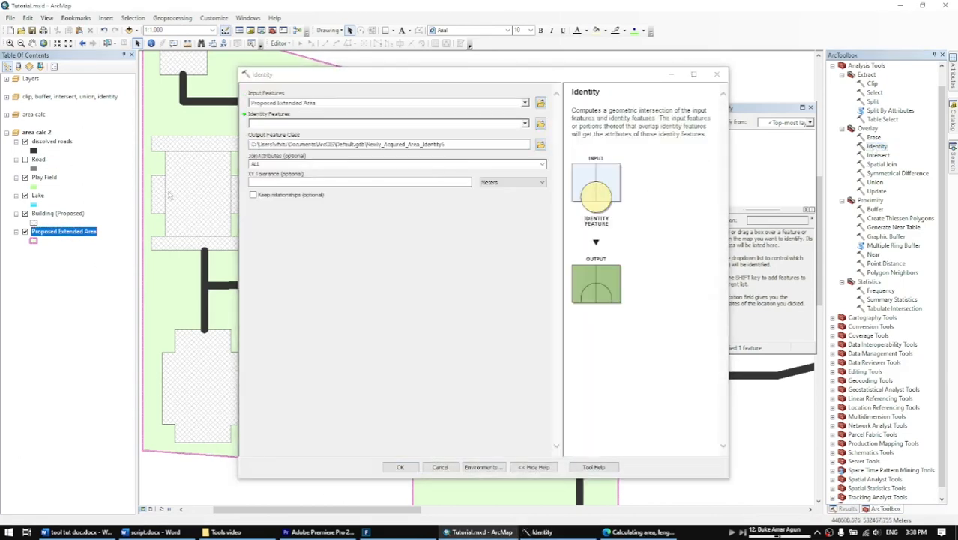
pyautogui.moveTo(57, 214); pyautogui.dragTo(291, 125)
pyautogui.click(540, 146)
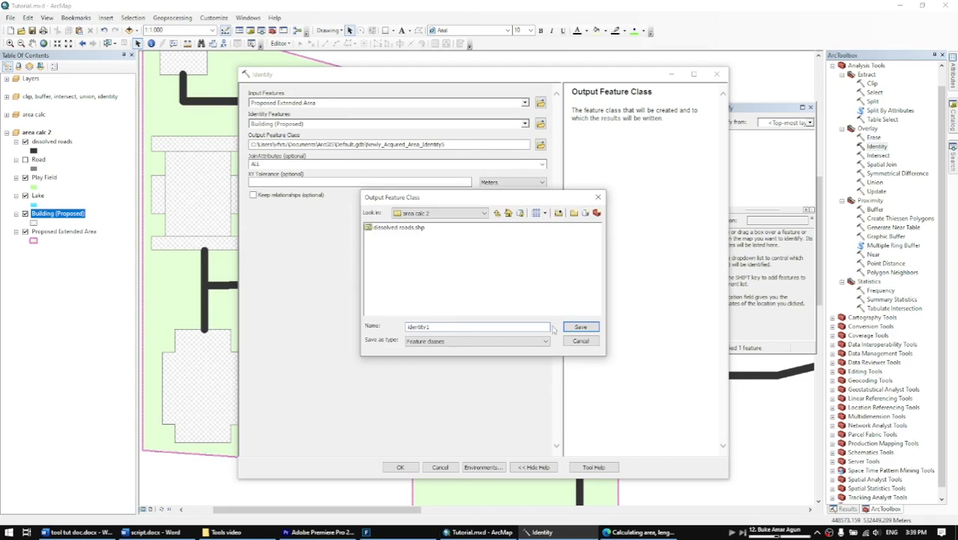
pyautogui.click(579, 328)
pyautogui.click(401, 470)
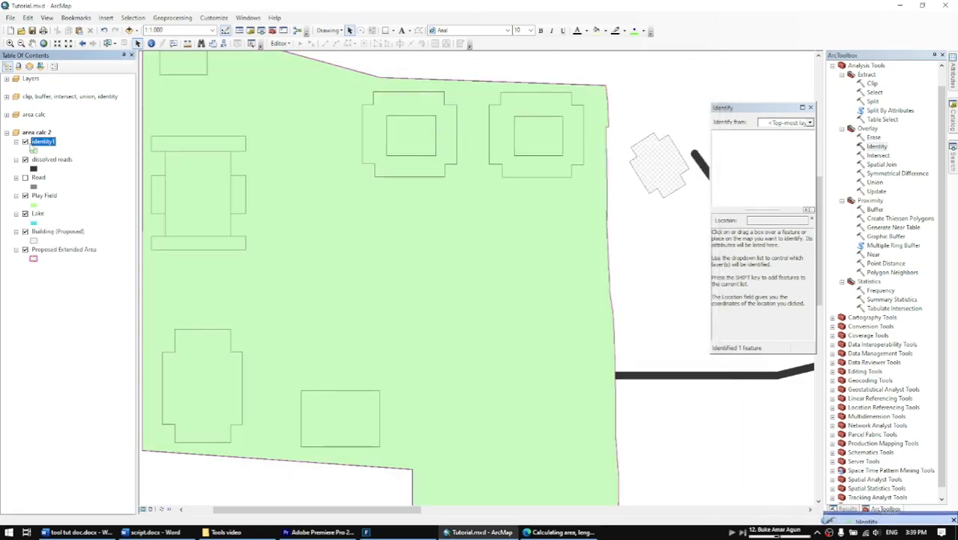
# Hide the Proposed Extended Area and Building (Proposed) layers.
pyautogui.click(52, 250)
pyautogui.click(57, 231)
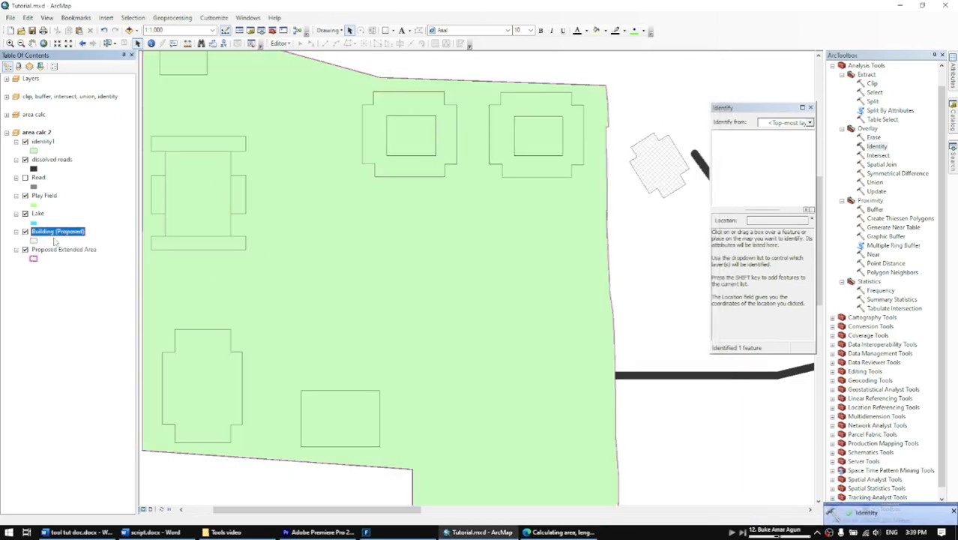
pyautogui.click(25, 249)
pyautogui.click(25, 231)
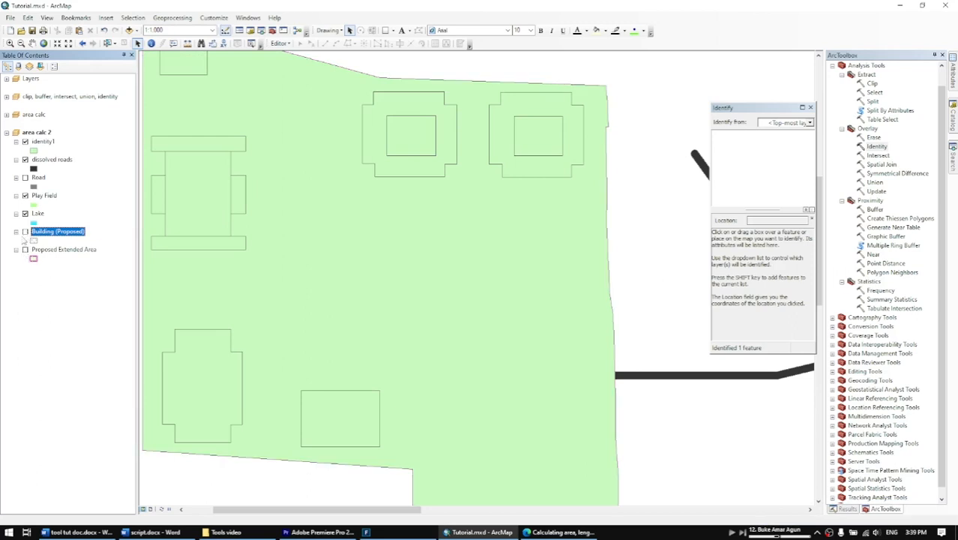
pyautogui.click(44, 144)
pyautogui.click(63, 161)
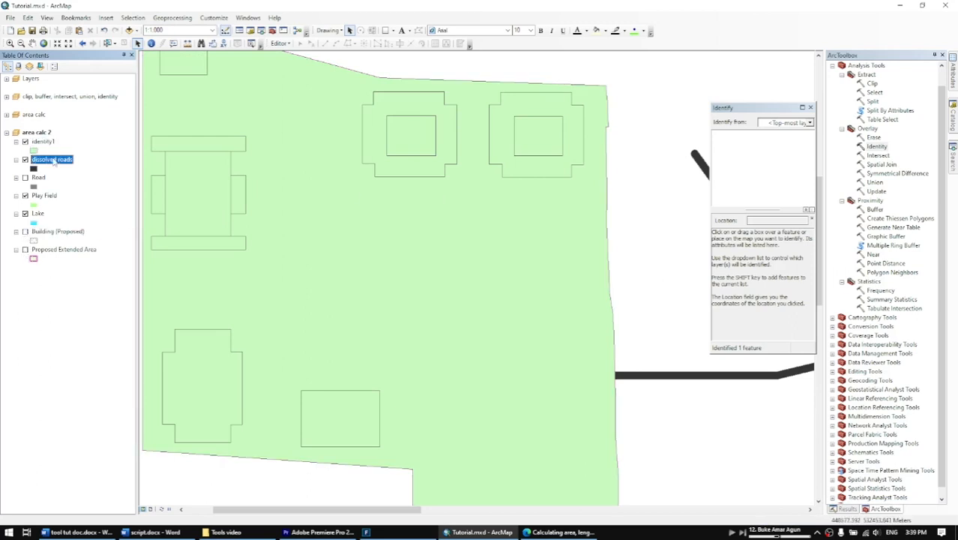
# Open the identity1 attribute table and select its records in turn to locate their polygons on the map.
pyautogui.rightClick(51, 143)
pyautogui.click(119, 168)
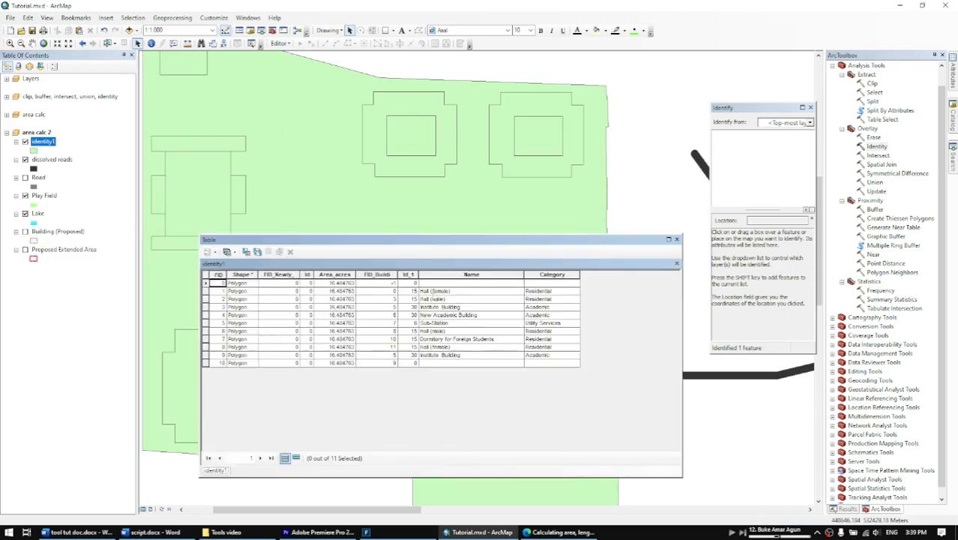
pyautogui.click(206, 291)
pyautogui.click(205, 315)
pyautogui.click(205, 331)
pyautogui.click(206, 338)
pyautogui.click(205, 355)
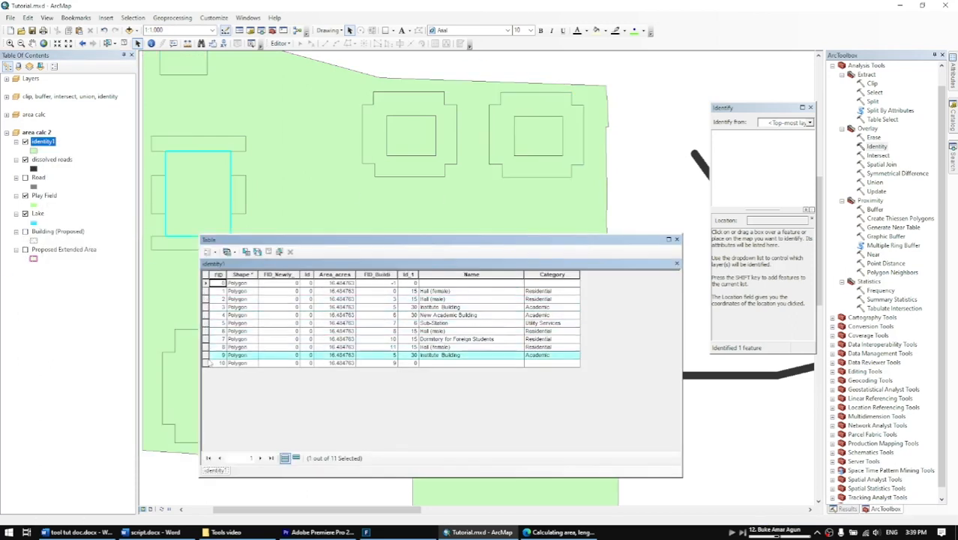
pyautogui.click(205, 362)
# Start an edit session on the identity1 layer, moving the attribute table clear of the building being checked.
pyautogui.moveTo(349, 241); pyautogui.dragTo(448, 268)
pyautogui.click(650, 390)
pyautogui.click(279, 44)
pyautogui.click(286, 56)
pyautogui.click(460, 185)
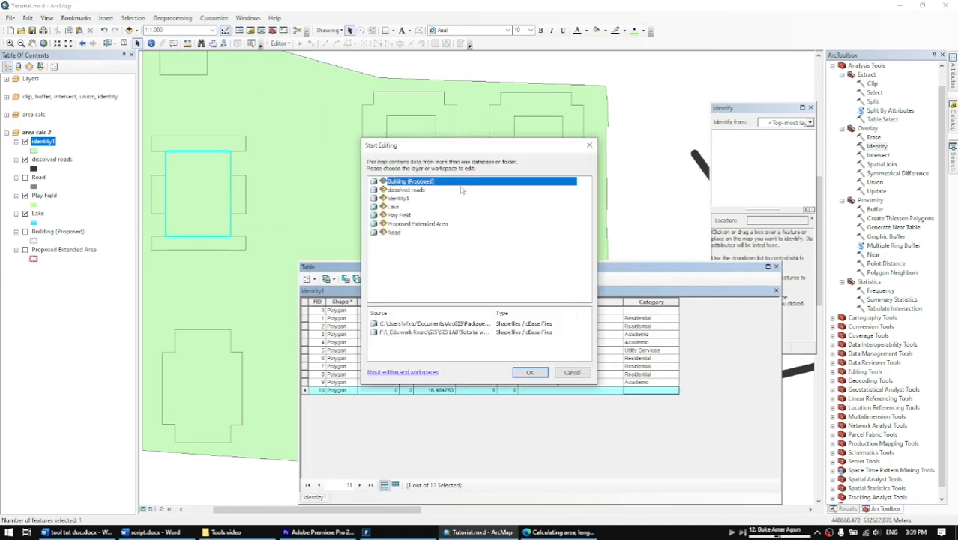
pyautogui.click(470, 198)
pyautogui.click(530, 371)
# Identify the institute building polygon, copy the Academic category into the FID 10 record, and select the FID 0 record.
pyautogui.click(644, 390)
pyautogui.click(151, 43)
pyautogui.click(348, 168)
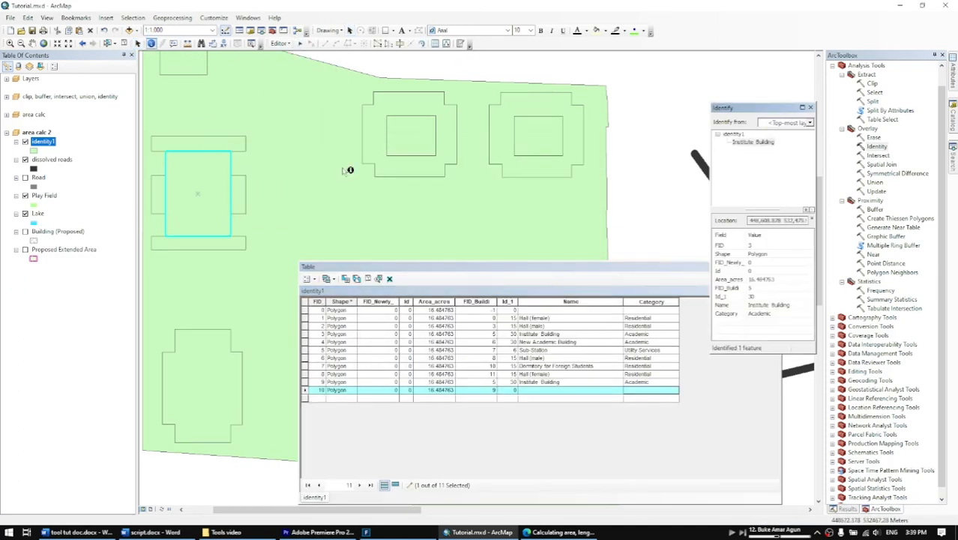
pyautogui.doubleClick(658, 383)
pyautogui.hotkey('ctrl', 'c')
pyautogui.click(655, 390)
pyautogui.hotkey('ctrl', 'v')
pyautogui.click(304, 310)
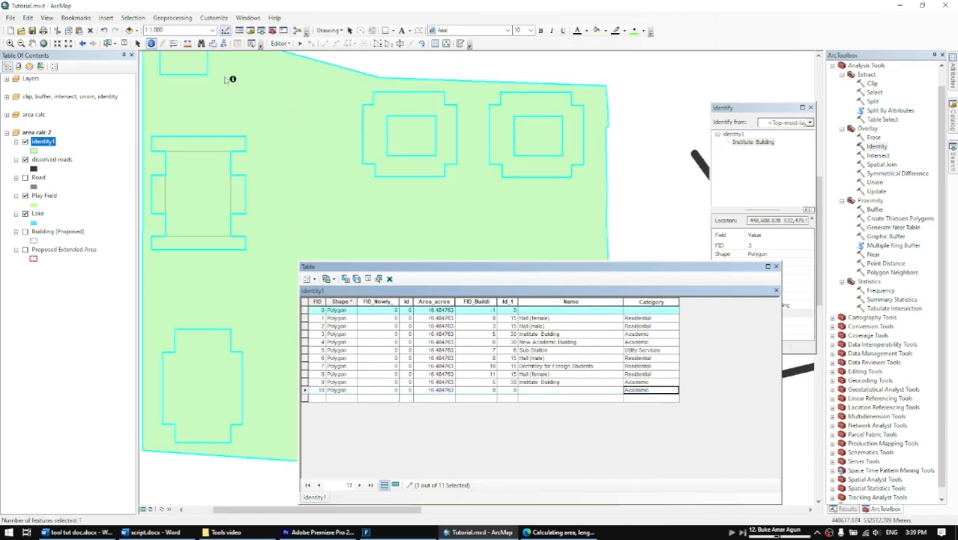
# End the edit session on the identity1 layer.
pyautogui.click(280, 44)
pyautogui.click(291, 68)
pyautogui.click(444, 297)
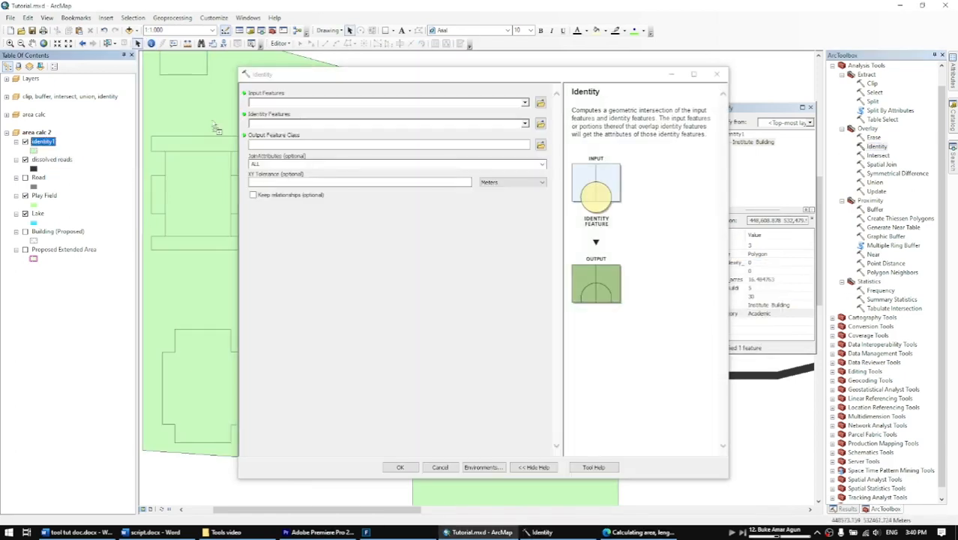
# Run the Identity tool on identity1 with dissolved roads as identity features, saving the output as identity2 in area calc 2.
pyautogui.moveTo(216, 127); pyautogui.dragTo(287, 105)
pyautogui.moveTo(52, 158); pyautogui.dragTo(293, 123)
pyautogui.click(539, 144)
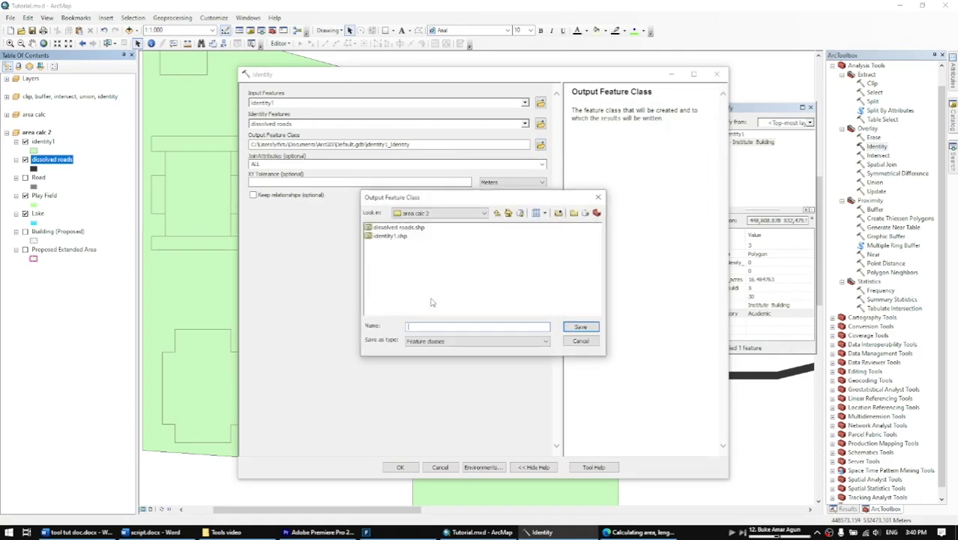
pyautogui.click(390, 236)
pyautogui.click(428, 327)
pyautogui.click(581, 327)
pyautogui.click(401, 467)
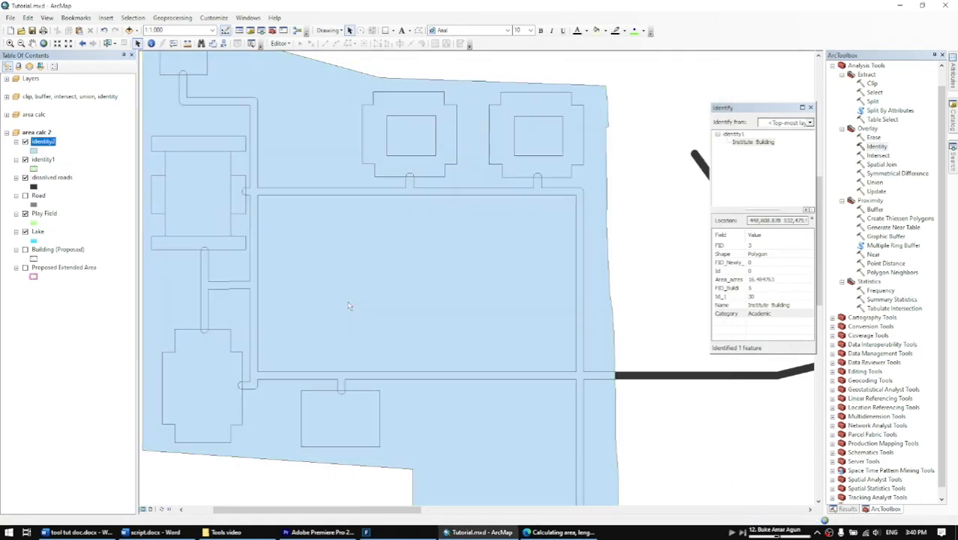
# Hide the dissolved roads and identity1 layers so that the identity2 layer can be inspected.
pyautogui.scroll(-2, 431, 260)
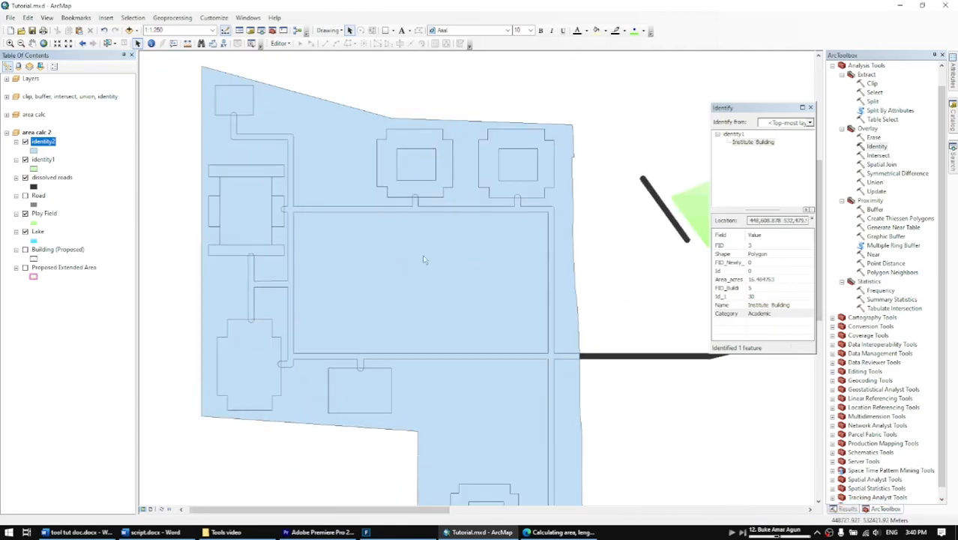
pyautogui.click(24, 177)
pyautogui.click(25, 160)
pyautogui.click(38, 232)
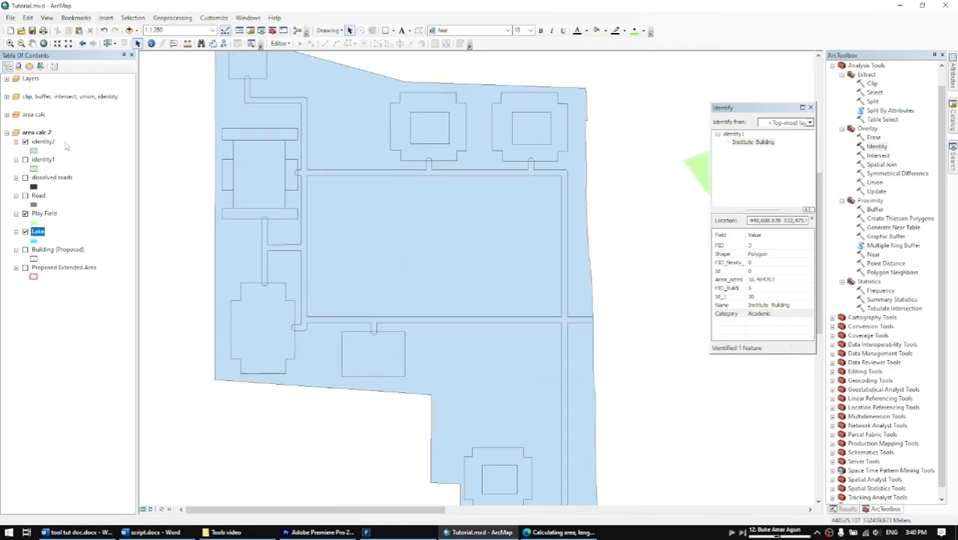
# Open the identity2 attribute table and select the FID 9 record with the blank Category.
pyautogui.rightClick(43, 142)
pyautogui.click(98, 185)
pyautogui.click(622, 251)
pyautogui.click(620, 332)
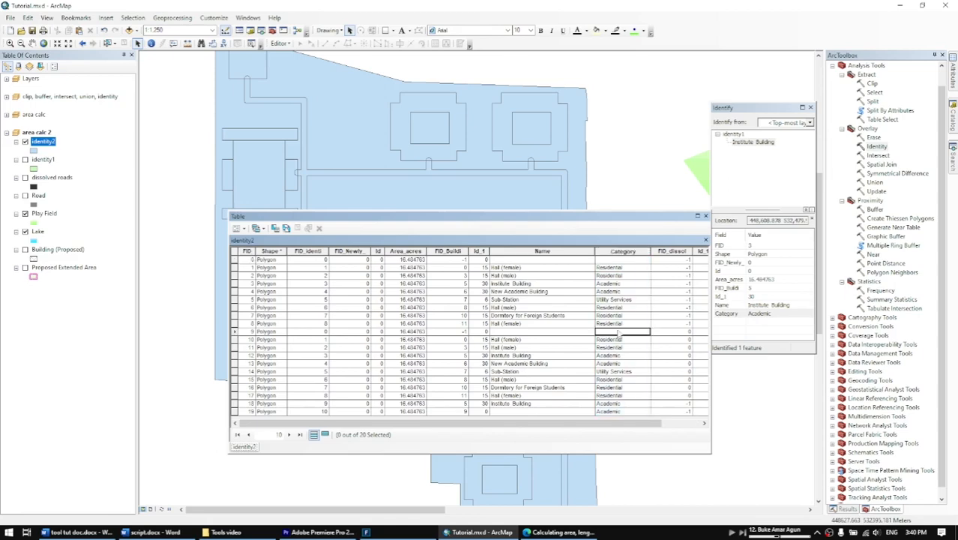
pyautogui.click(235, 331)
# Set the selected identity2 record's Category to Road in an edit session, then end the session.
pyautogui.click(280, 44)
pyautogui.click(296, 54)
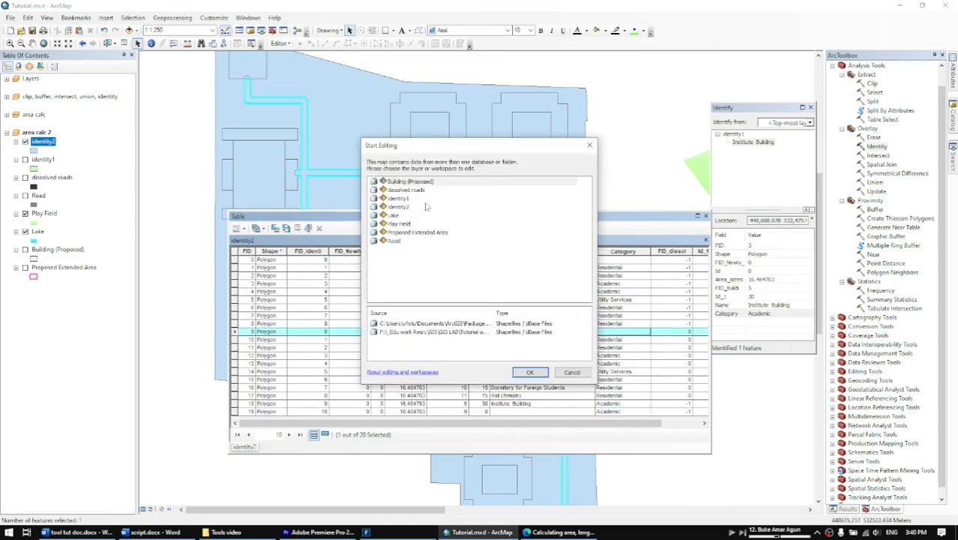
pyautogui.click(529, 372)
pyautogui.click(530, 371)
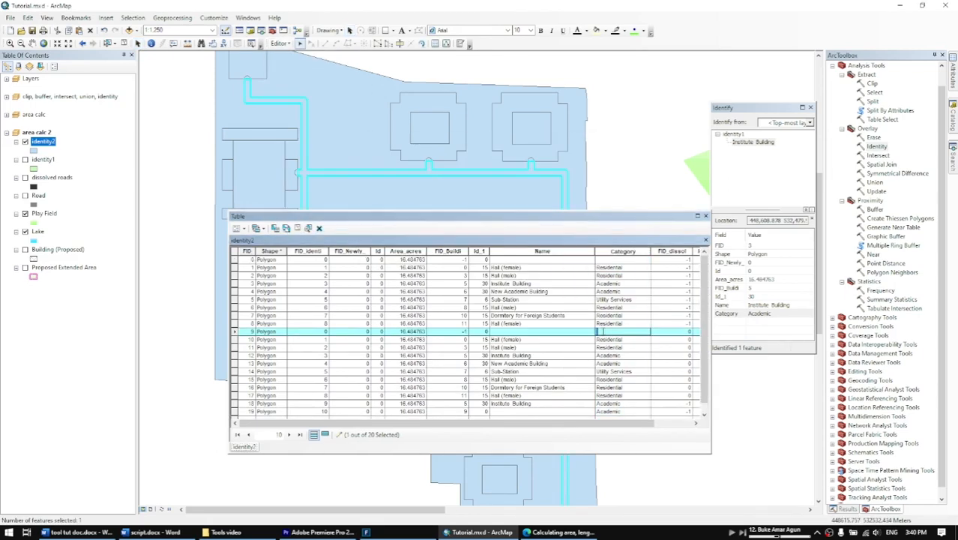
pyautogui.write('Road')
pyautogui.press('Return')
pyautogui.click(280, 44)
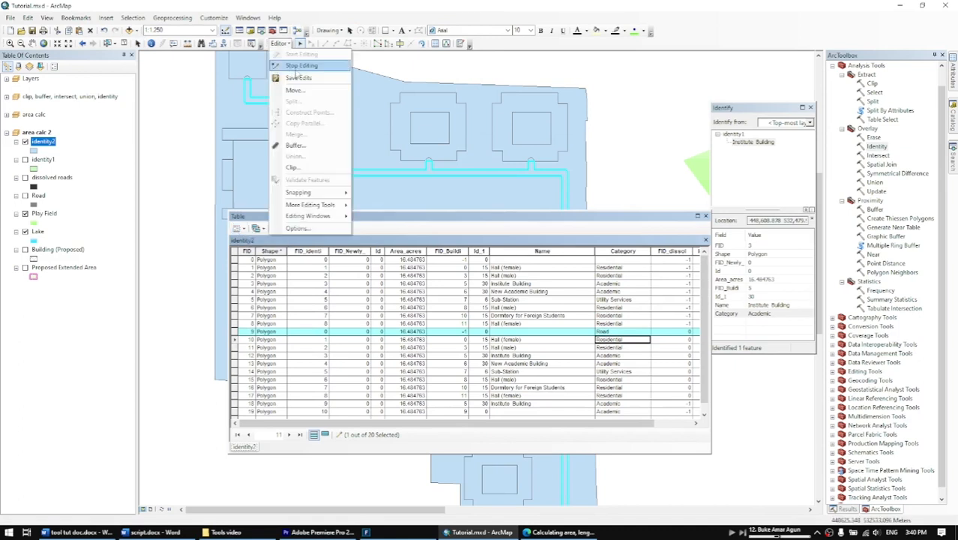
pyautogui.click(301, 65)
# Close the attribute table and run Identity on identity2 with Play Field as identity features, saving the output as identity3 in area calc 2.
pyautogui.click(44, 180)
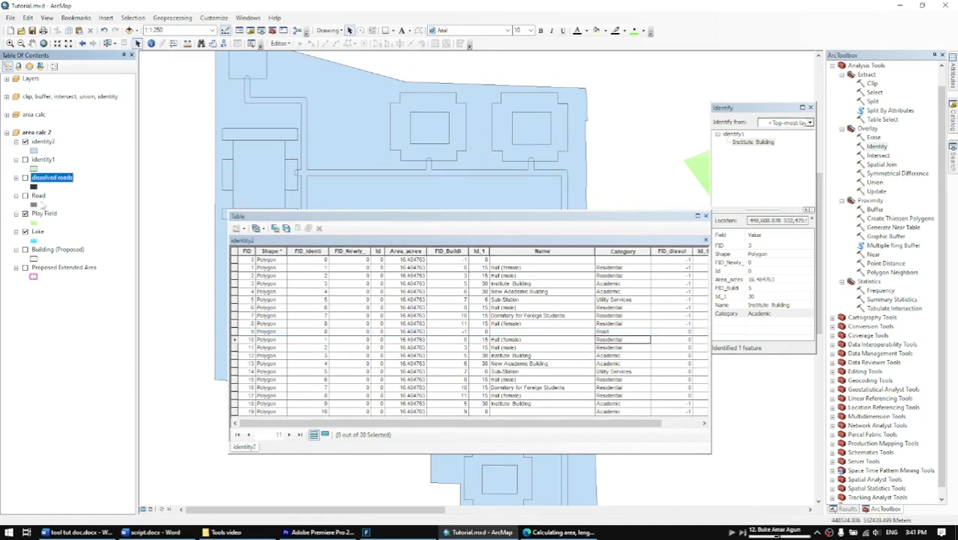
pyautogui.click(43, 213)
pyautogui.moveTo(656, 224); pyautogui.dragTo(634, 225)
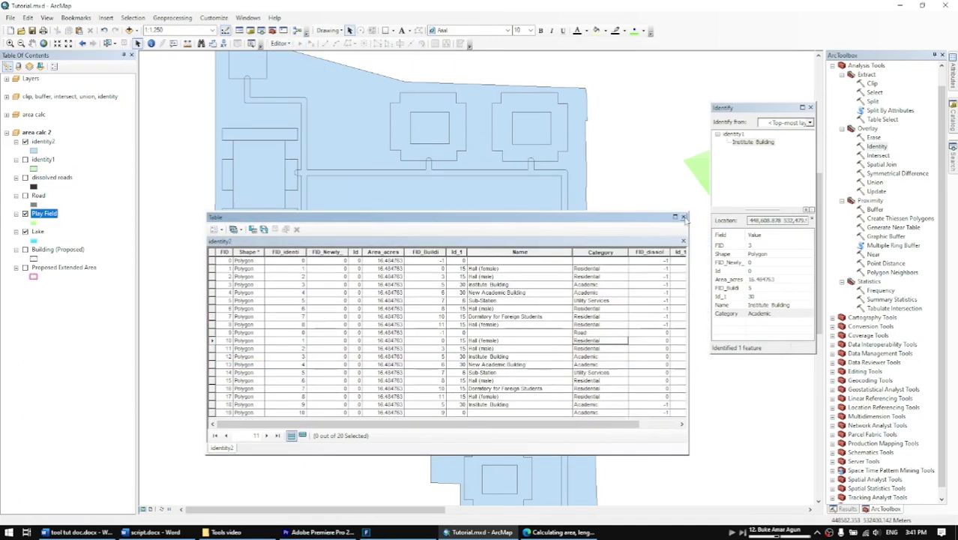
pyautogui.click(684, 218)
pyautogui.doubleClick(876, 146)
pyautogui.moveTo(43, 142); pyautogui.dragTo(383, 102)
pyautogui.moveTo(45, 214); pyautogui.dragTo(382, 124)
pyautogui.click(541, 144)
pyautogui.write('identity3')
pyautogui.press('Return')
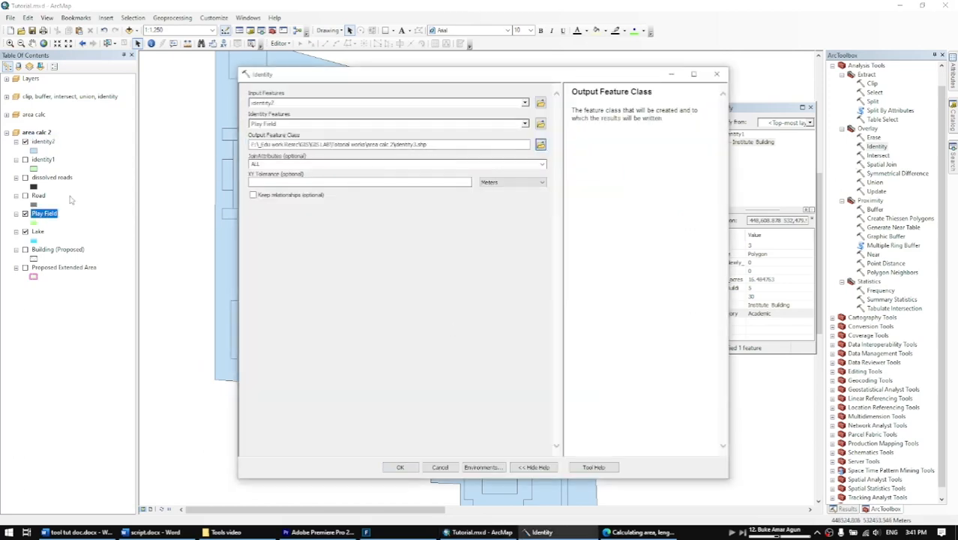
# Set the play field record's Category to Recreational in the identity3 table within an edit session, then close the table and end the session.
pyautogui.rightClick(42, 142)
pyautogui.click(71, 168)
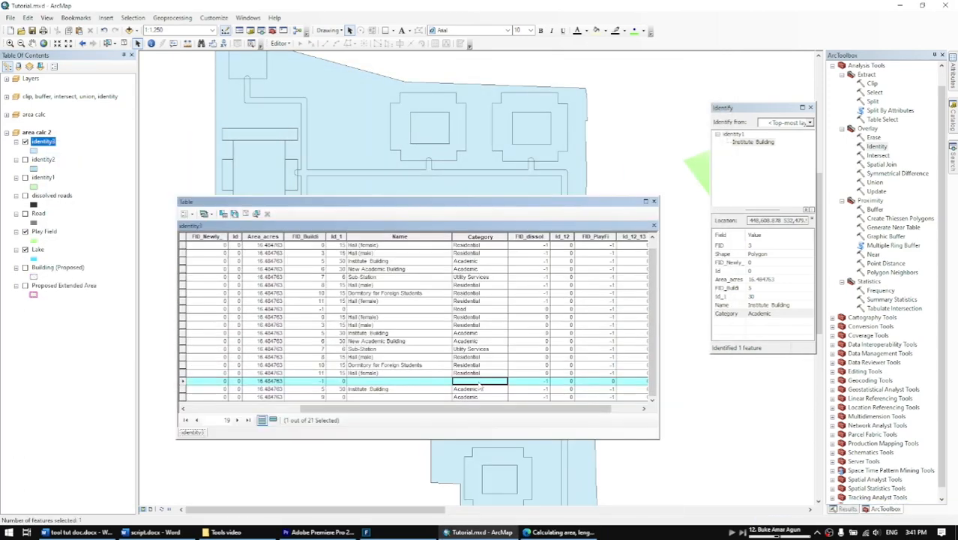
pyautogui.click(280, 43)
pyautogui.click(301, 55)
pyautogui.click(530, 372)
pyautogui.write('Recreational')
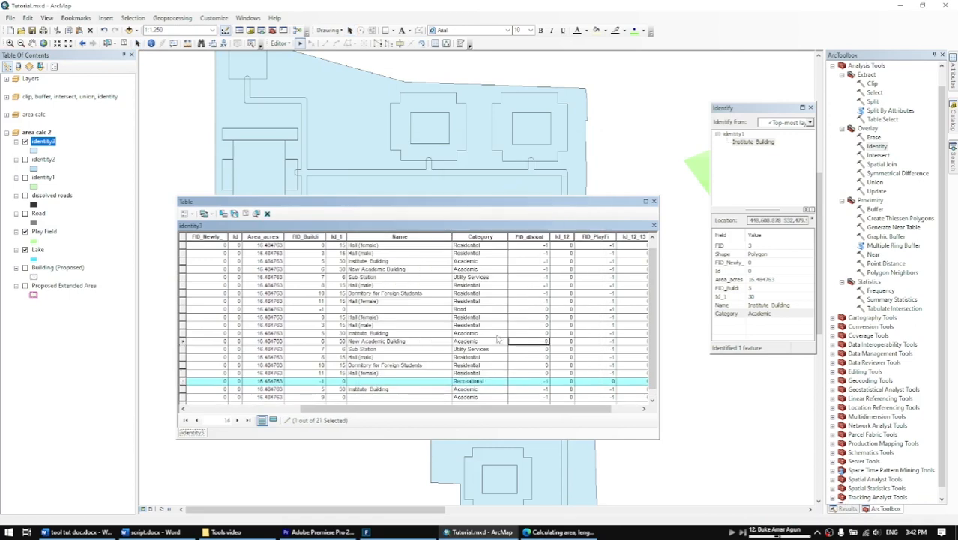
pyautogui.click(654, 201)
pyautogui.click(280, 43)
pyautogui.click(302, 65)
# Run the Identity tool on identity3 with Lake as identity features, saving the output as identity4.
pyautogui.doubleClick(876, 147)
pyautogui.moveTo(43, 142); pyautogui.dragTo(382, 102)
pyautogui.moveTo(38, 250); pyautogui.dragTo(383, 123)
pyautogui.click(540, 145)
pyautogui.click(392, 253)
pyautogui.write('identity4')
pyautogui.click(400, 467)
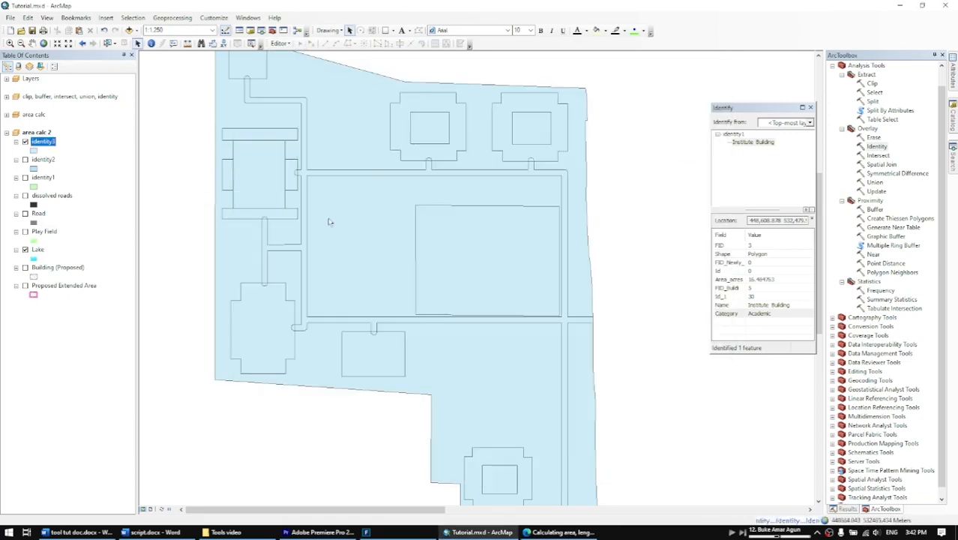
# Set the lake record's Category to Lake in the identity4 table within an edit session, then close the table.
pyautogui.scroll(-3, 338, 192)
pyautogui.rightClick(43, 141)
pyautogui.click(87, 173)
pyautogui.click(182, 373)
pyautogui.click(280, 43)
pyautogui.click(302, 55)
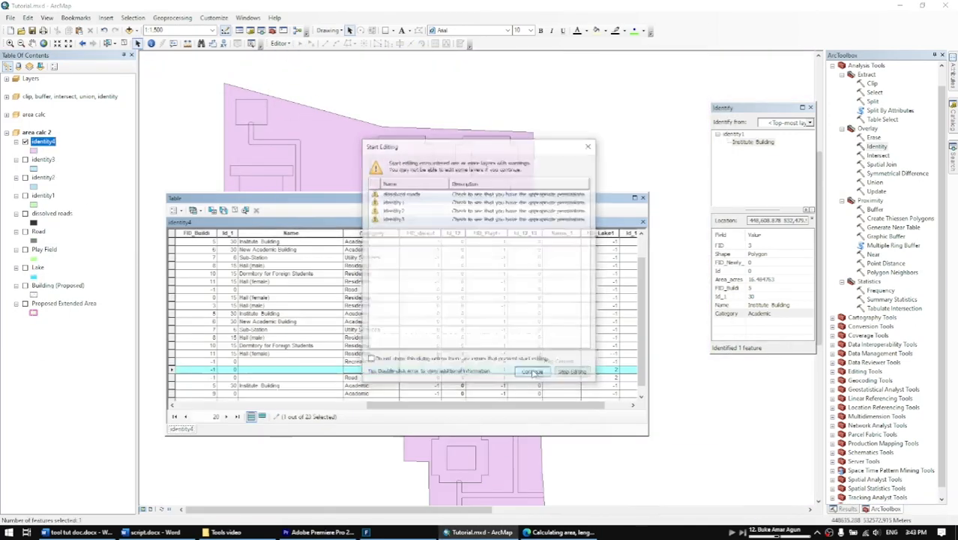
pyautogui.click(533, 371)
pyautogui.click(371, 369)
pyautogui.write('Lake')
pyautogui.click(235, 211)
pyautogui.click(643, 198)
# Reopen the identity4 table, set the remaining blank Category to Unused in an edit session, and close the table.
pyautogui.rightClick(43, 142)
pyautogui.click(86, 172)
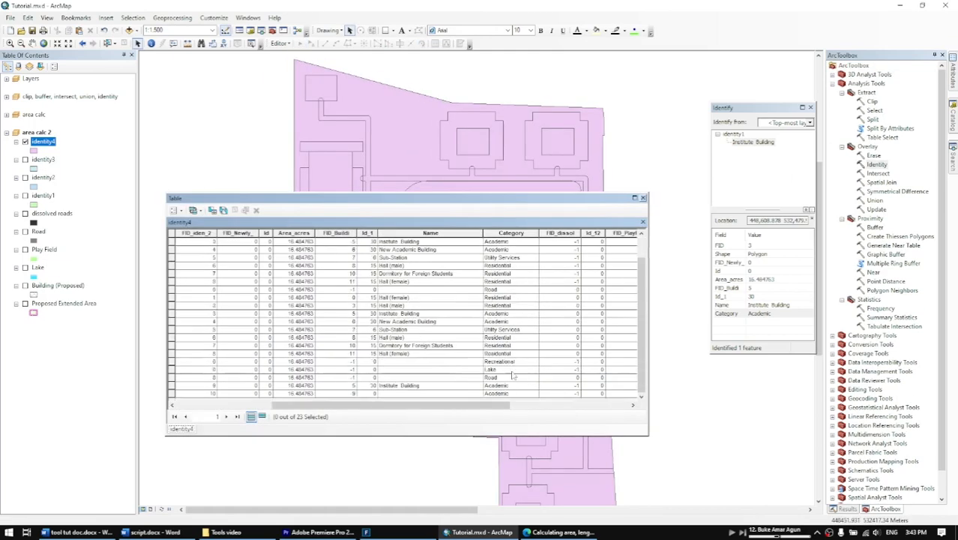
pyautogui.scroll(1, 513, 371)
pyautogui.click(280, 43)
pyautogui.click(298, 77)
pyautogui.click(523, 242)
pyautogui.write('Unused')
pyautogui.click(280, 43)
pyautogui.click(300, 66)
pyautogui.click(443, 297)
pyautogui.click(643, 198)
# Dissolve identity4 by the Category field, saving the output as dissoled.
pyautogui.click(172, 18)
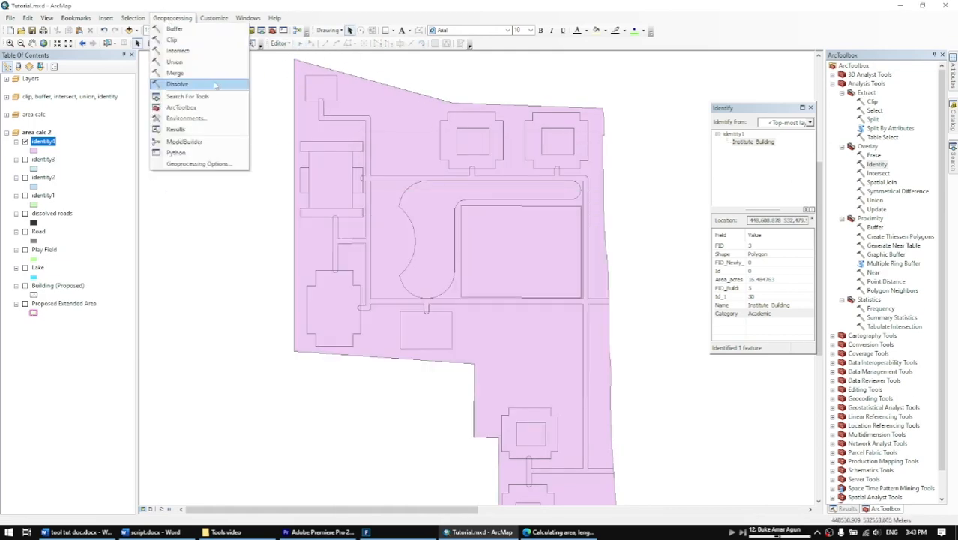
pyautogui.click(212, 84)
pyautogui.click(541, 124)
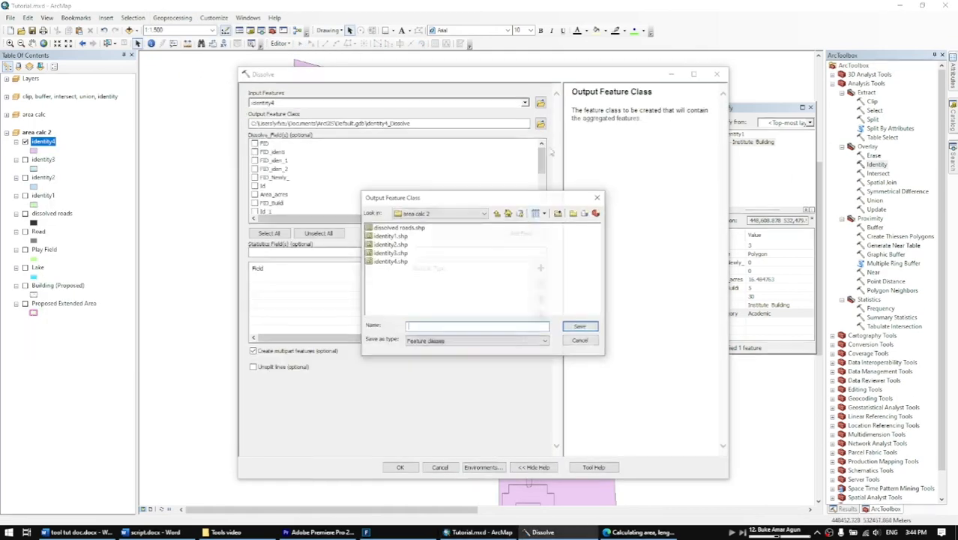
pyautogui.write('dissoled')
pyautogui.click(580, 326)
pyautogui.scroll(-4, 296, 193)
pyautogui.click(255, 145)
pyautogui.click(401, 467)
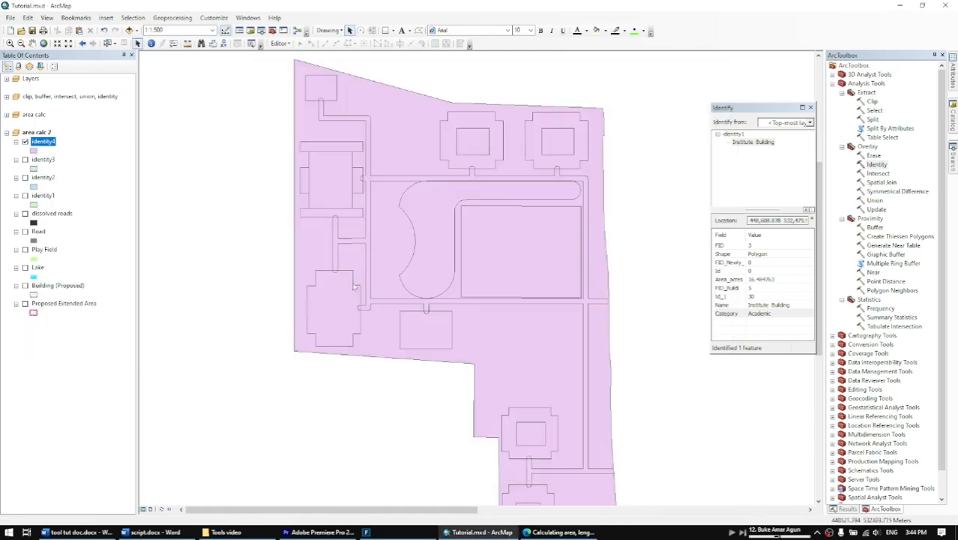
# Open the dissoled layer's attribute table and add a Long Integer field named Area.
pyautogui.rightClick(45, 141)
pyautogui.click(86, 171)
pyautogui.moveTo(238, 203); pyautogui.dragTo(331, 201)
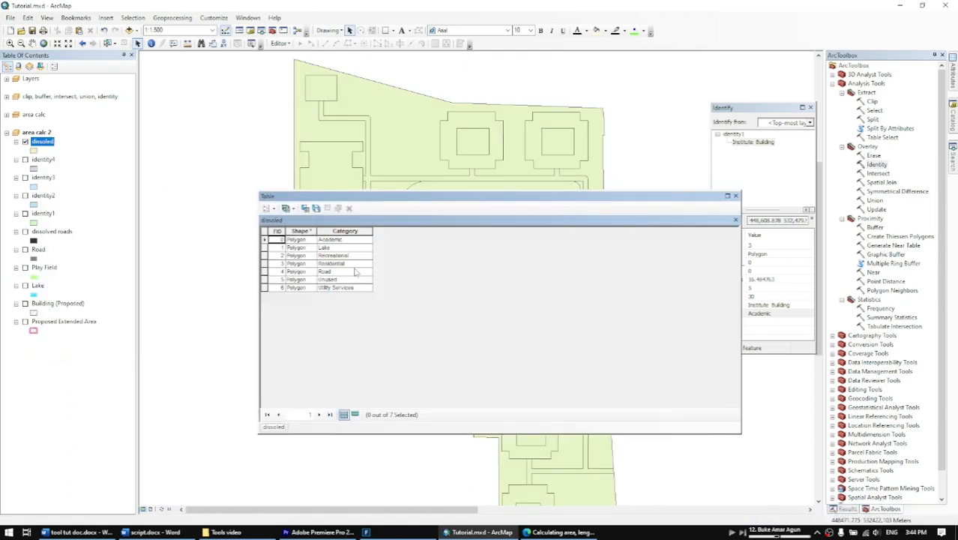
pyautogui.click(268, 208)
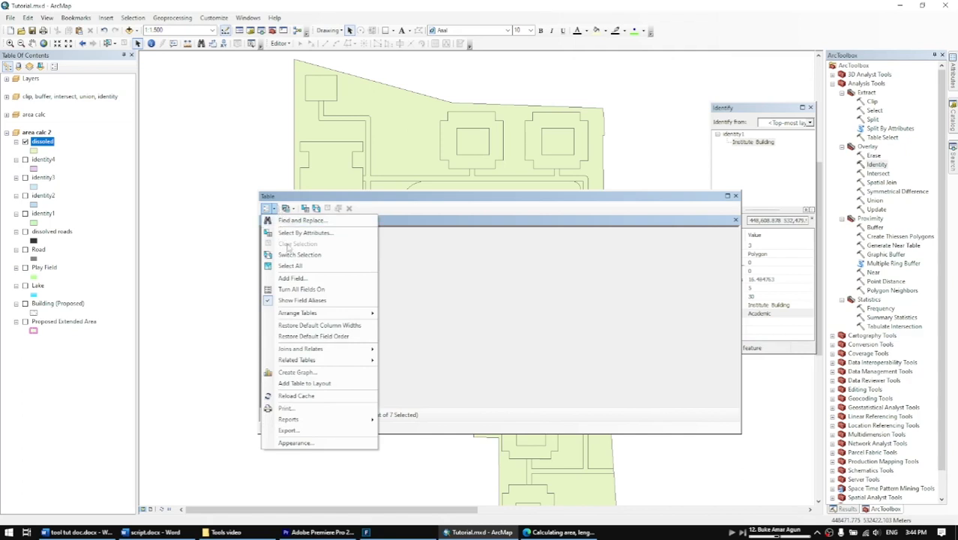
pyautogui.click(291, 278)
pyautogui.click(487, 229)
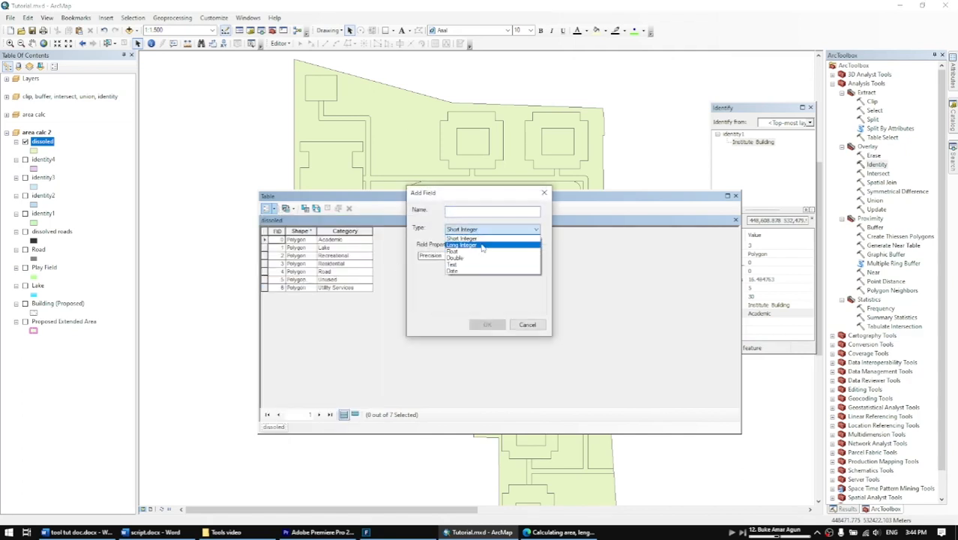
pyautogui.click(482, 245)
pyautogui.click(479, 212)
pyautogui.write('Area')
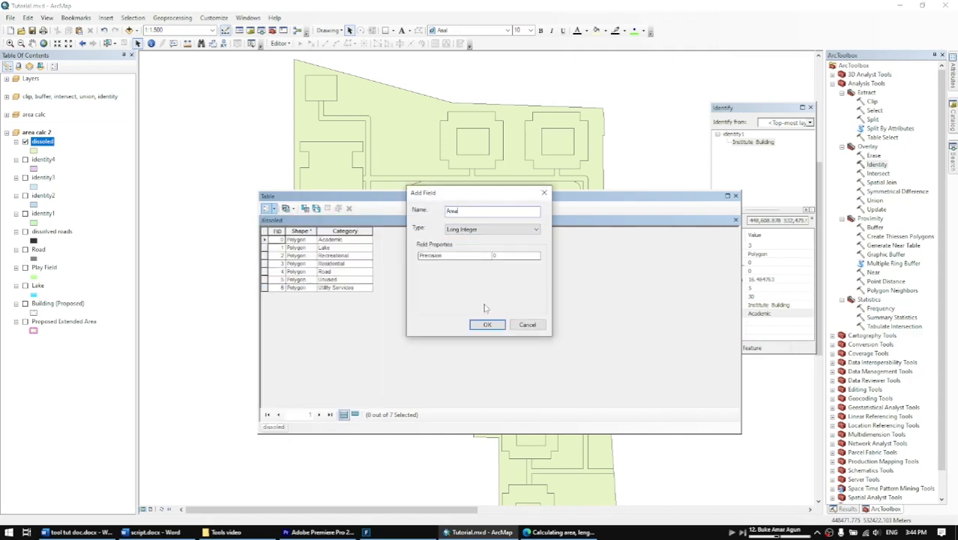
pyautogui.click(487, 325)
# Calculate the Area field's geometry as polygon area in square meters, using the data source's coordinate system.
pyautogui.rightClick(397, 232)
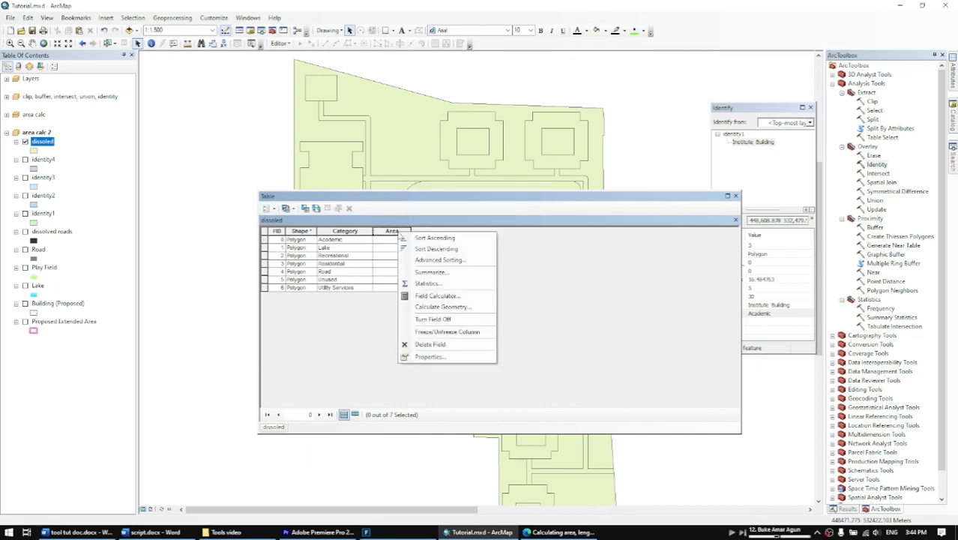
pyautogui.click(453, 307)
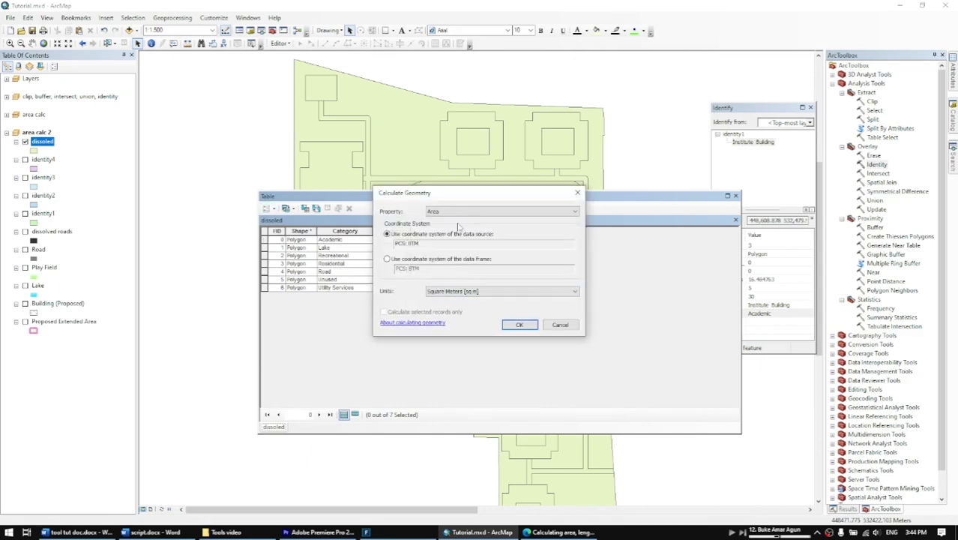
pyautogui.click(479, 294)
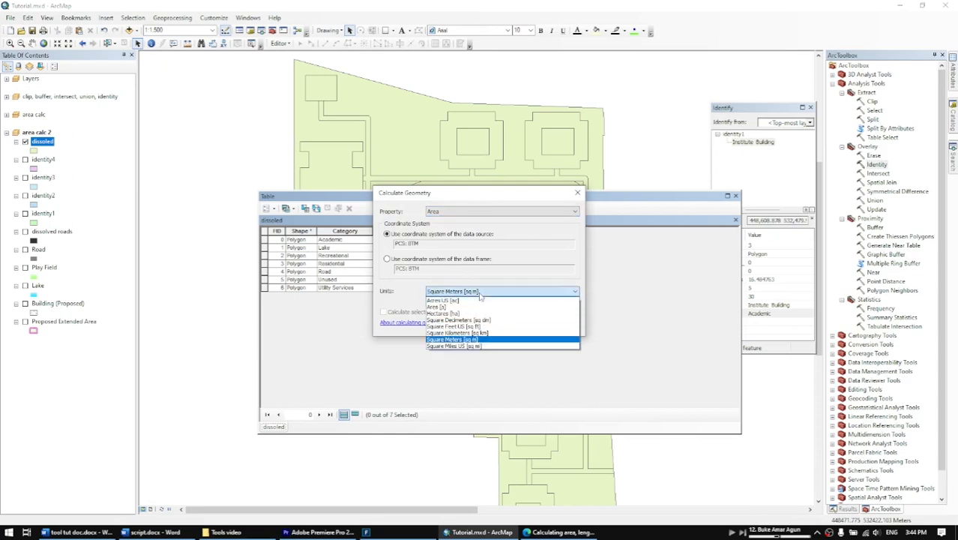
pyautogui.click(480, 294)
pyautogui.click(515, 323)
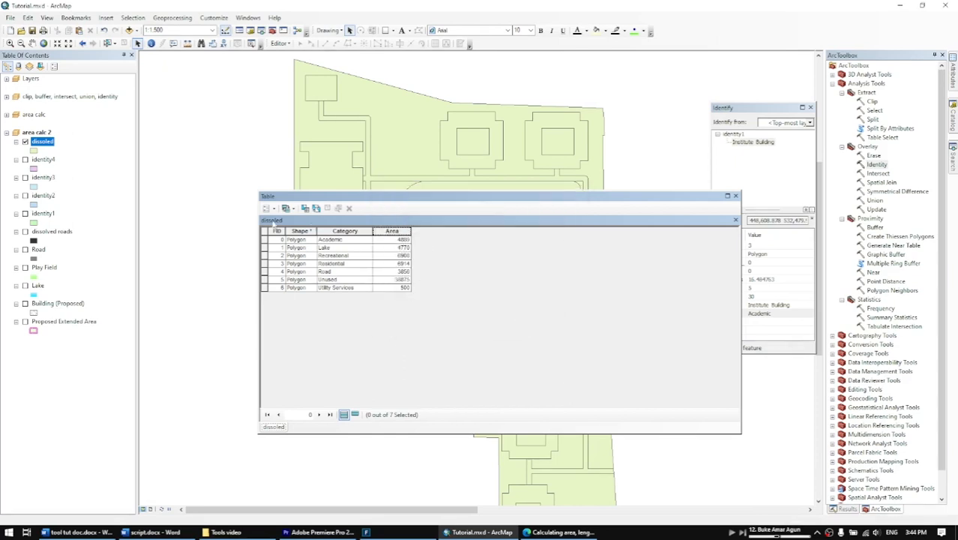
# Try to add a Float field named area percentage to the dissoled table, declining the automatic rename.
pyautogui.click(269, 209)
pyautogui.click(288, 276)
pyautogui.write('area percentage')
pyautogui.click(518, 230)
pyautogui.click(480, 252)
pyautogui.click(492, 323)
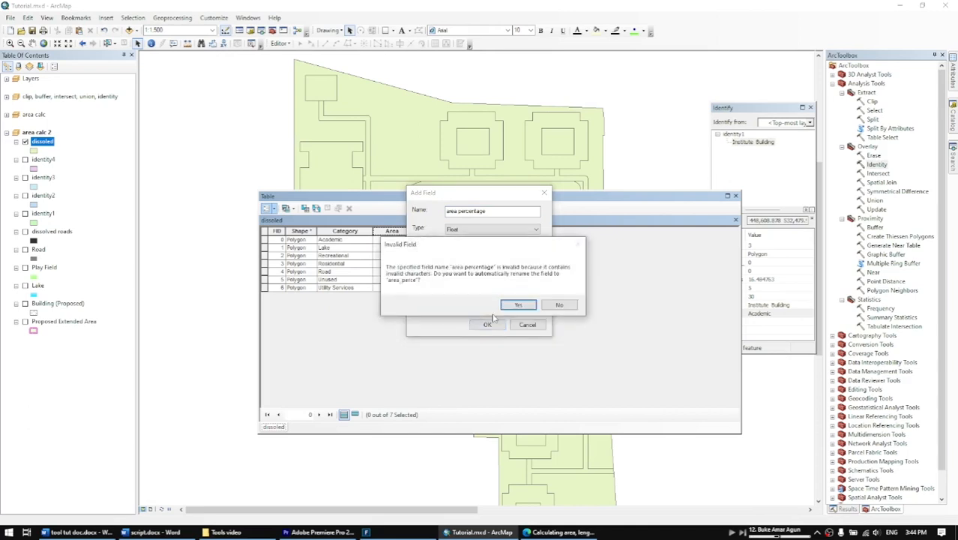
pyautogui.click(558, 305)
# Try to add the area percentage field as Short Integer, declining the automatic rename.
pyautogui.click(517, 229)
pyautogui.click(498, 237)
pyautogui.click(489, 325)
pyautogui.click(558, 305)
# Change the field name to area_percentage, set its type to Float, and add it with the shortened name area_perce.
pyautogui.click(457, 212)
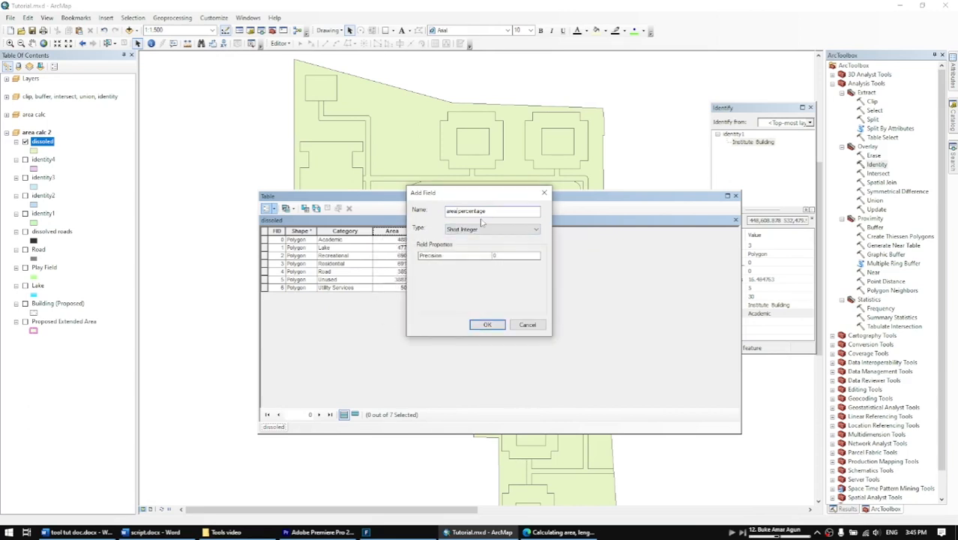
pyautogui.press('Delete')
pyautogui.write('_')
pyautogui.click(484, 228)
pyautogui.click(480, 252)
pyautogui.click(488, 324)
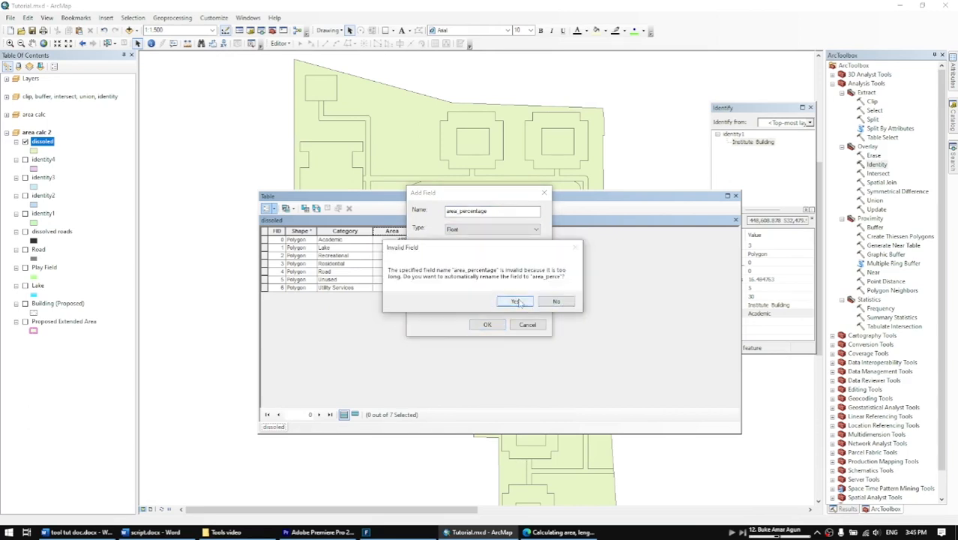
pyautogui.click(516, 302)
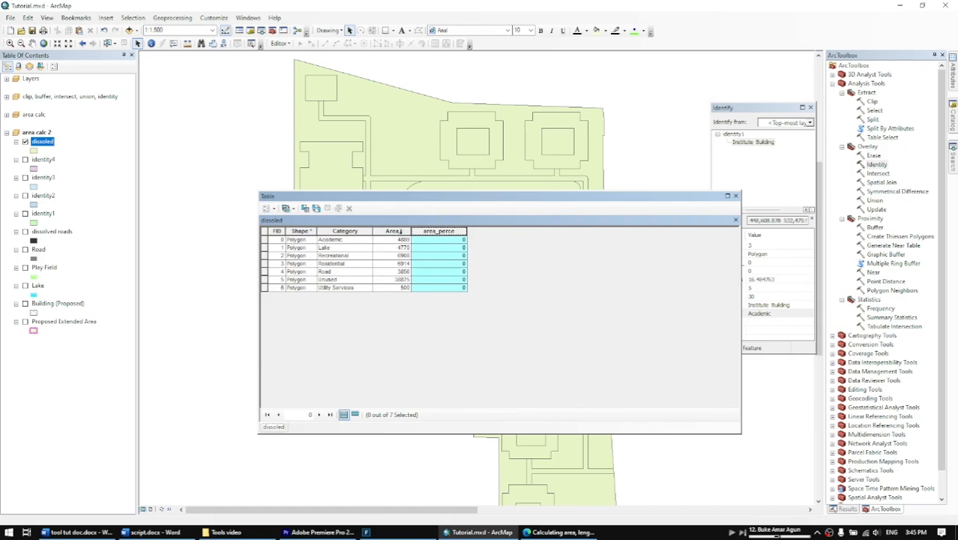
# Copy the sum from the Area field's statistics and close the statistics window.
pyautogui.rightClick(401, 232)
pyautogui.click(460, 285)
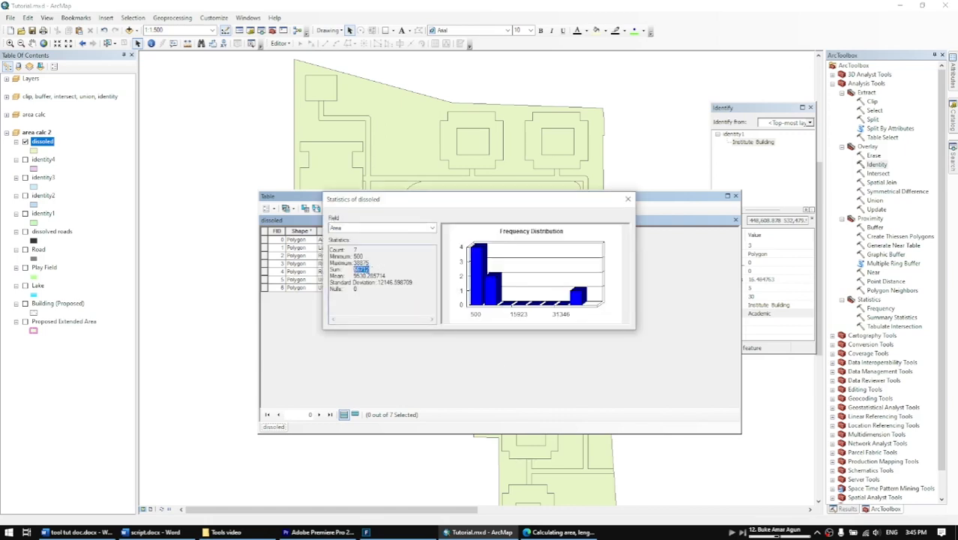
pyautogui.click(628, 198)
# Calculate the area_perce field as each record's Area divided by 66712, expressed as a percentage.
pyautogui.rightClick(438, 231)
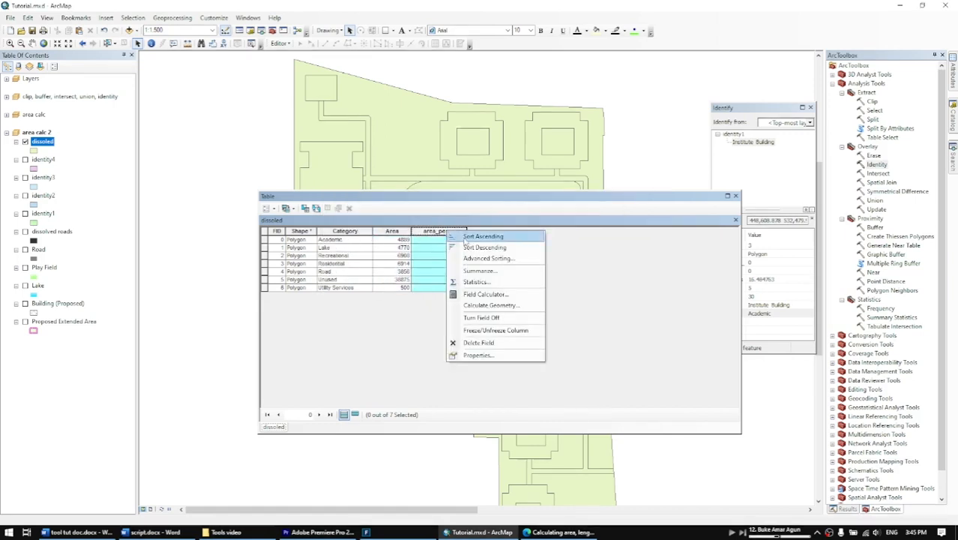
pyautogui.click(527, 298)
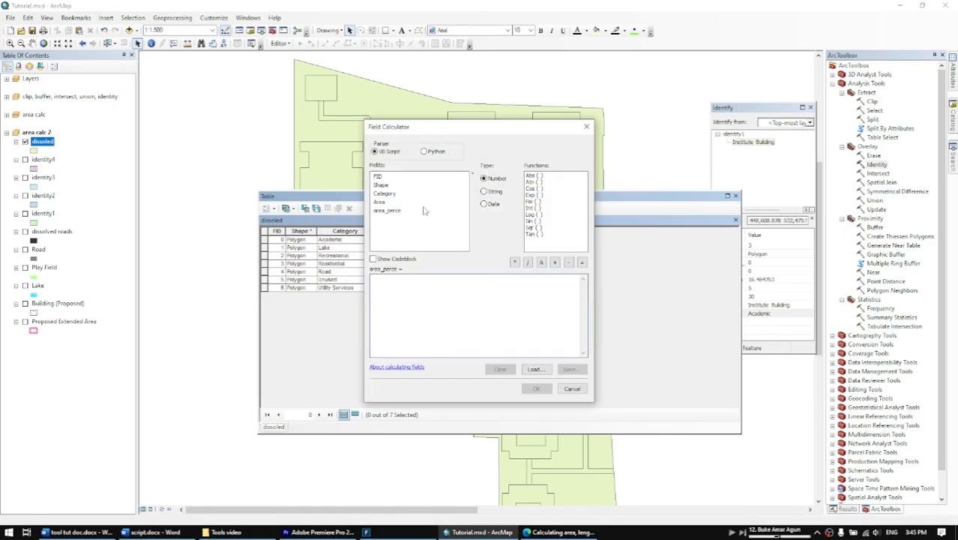
pyautogui.doubleClick(379, 202)
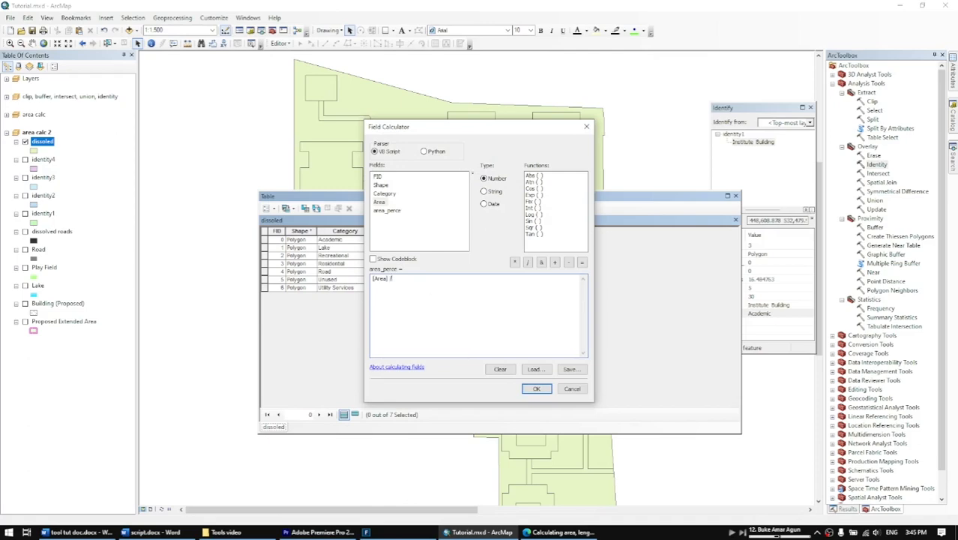
pyautogui.write('(')
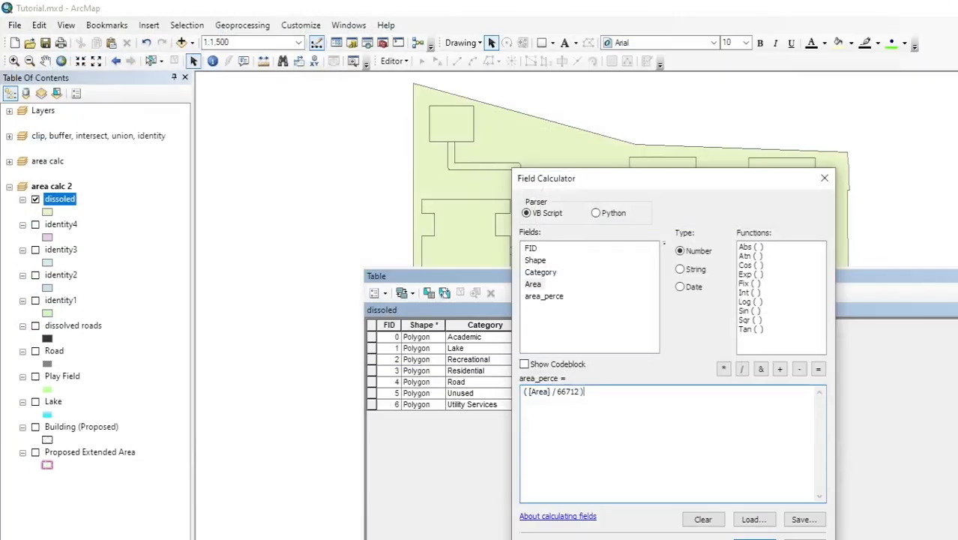
pyautogui.click(754, 539)
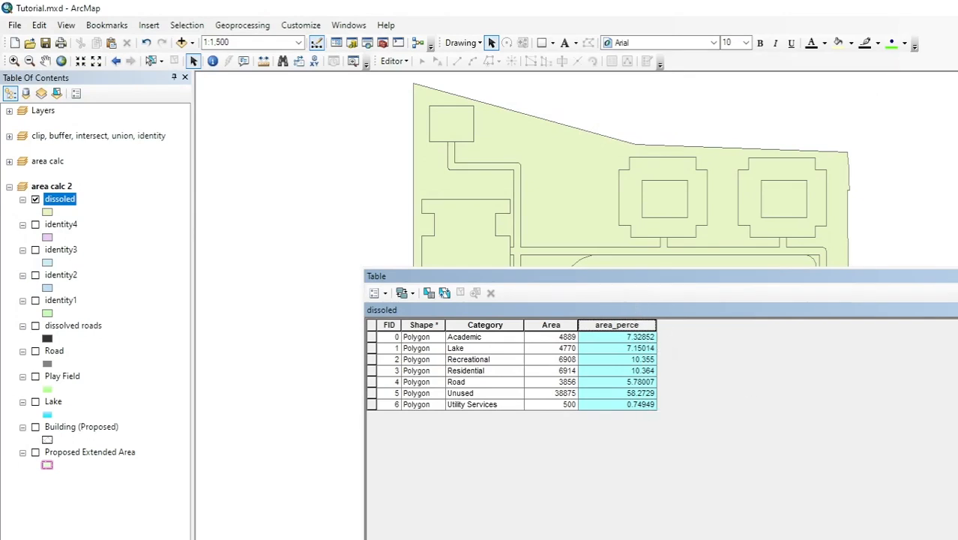
pyautogui.moveTo(957, 538); pyautogui.dragTo(733, 478)
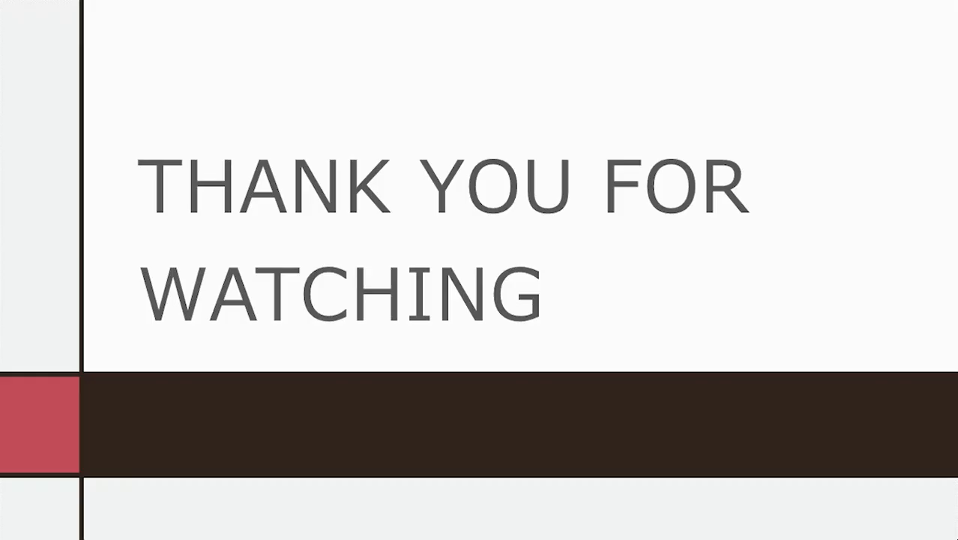